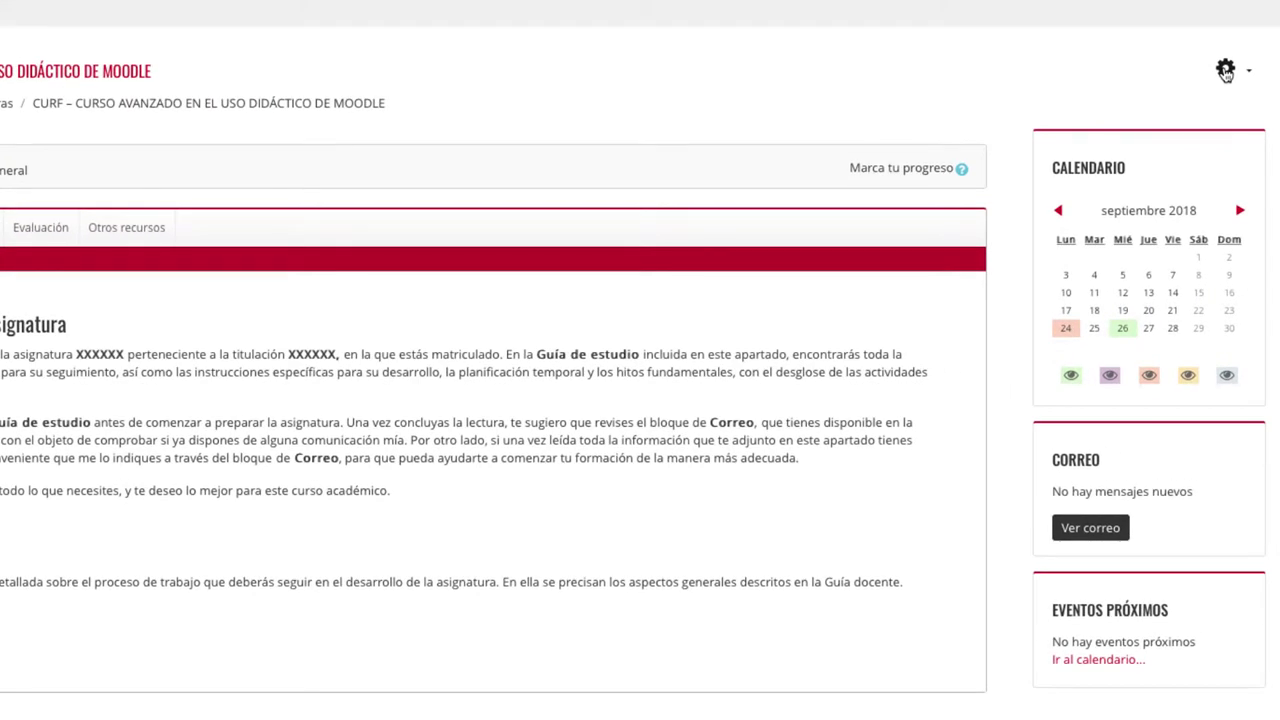
- Open the course's question bank from course administration and select the Tema 1 category
click(1225, 70)
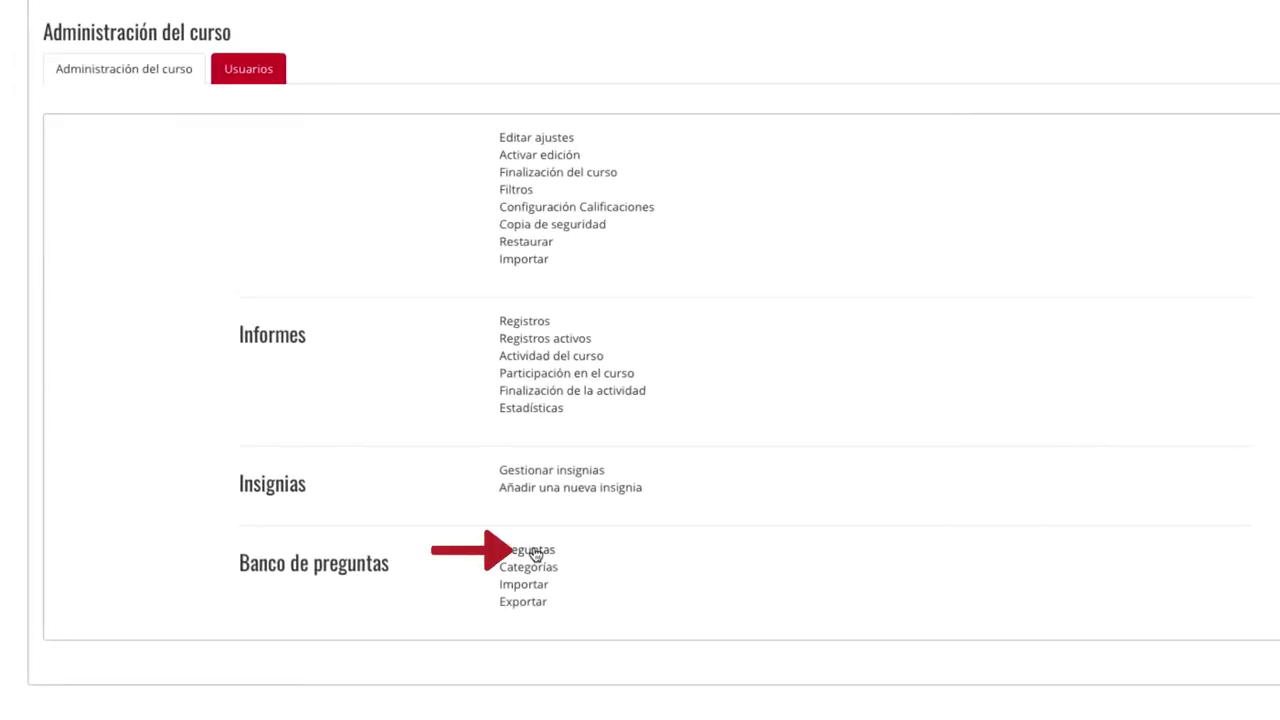
click(530, 550)
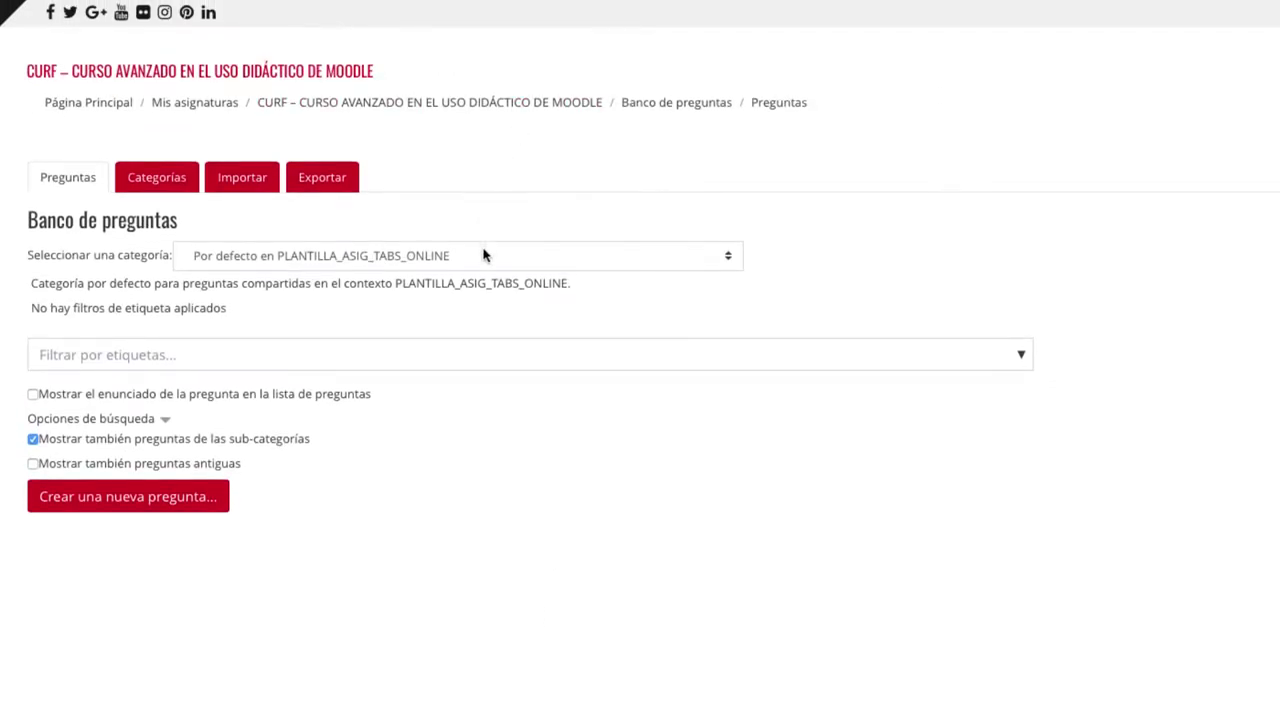
click(483, 255)
click(295, 275)
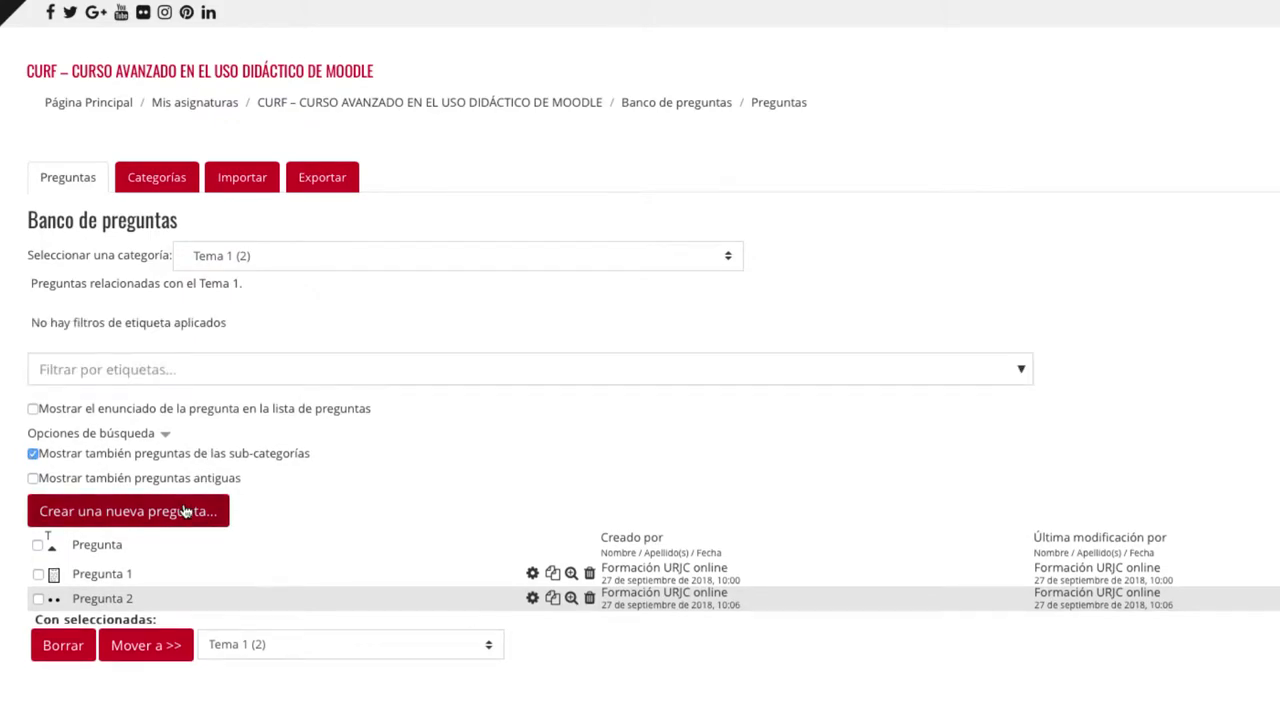
- Create a new question of type Opción múltiple in the Tema 1 category
click(183, 511)
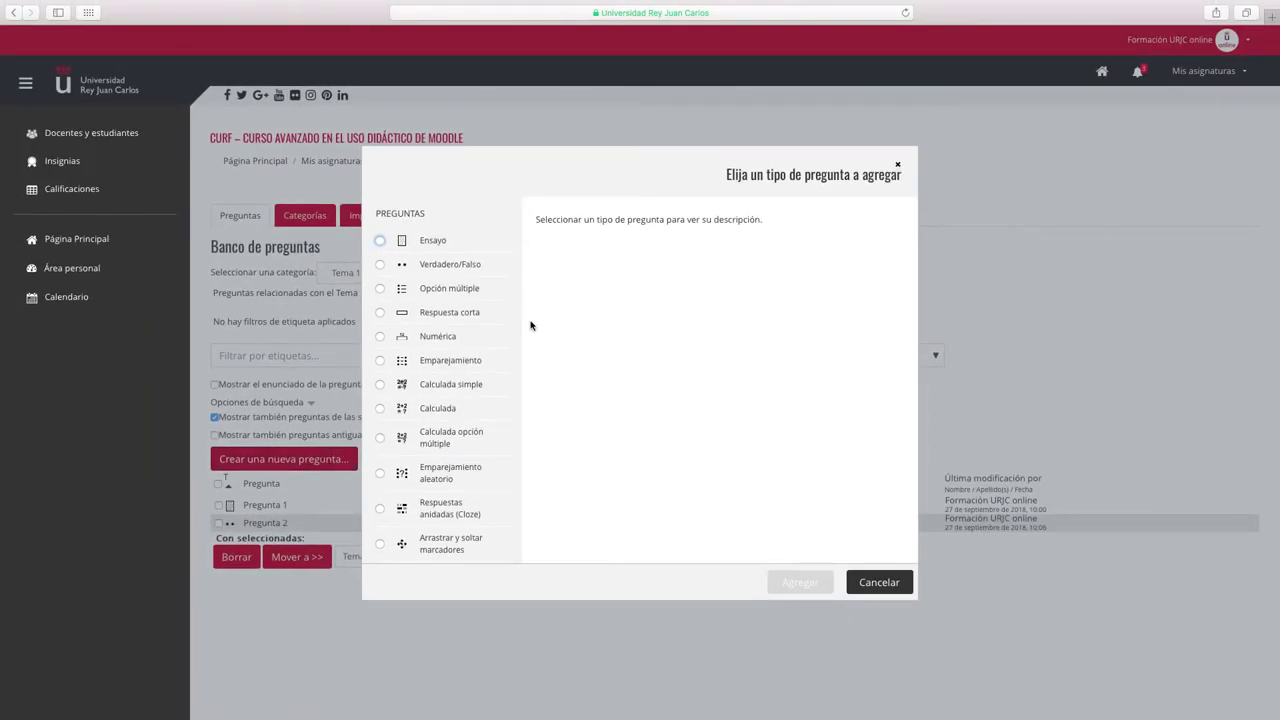
click(470, 288)
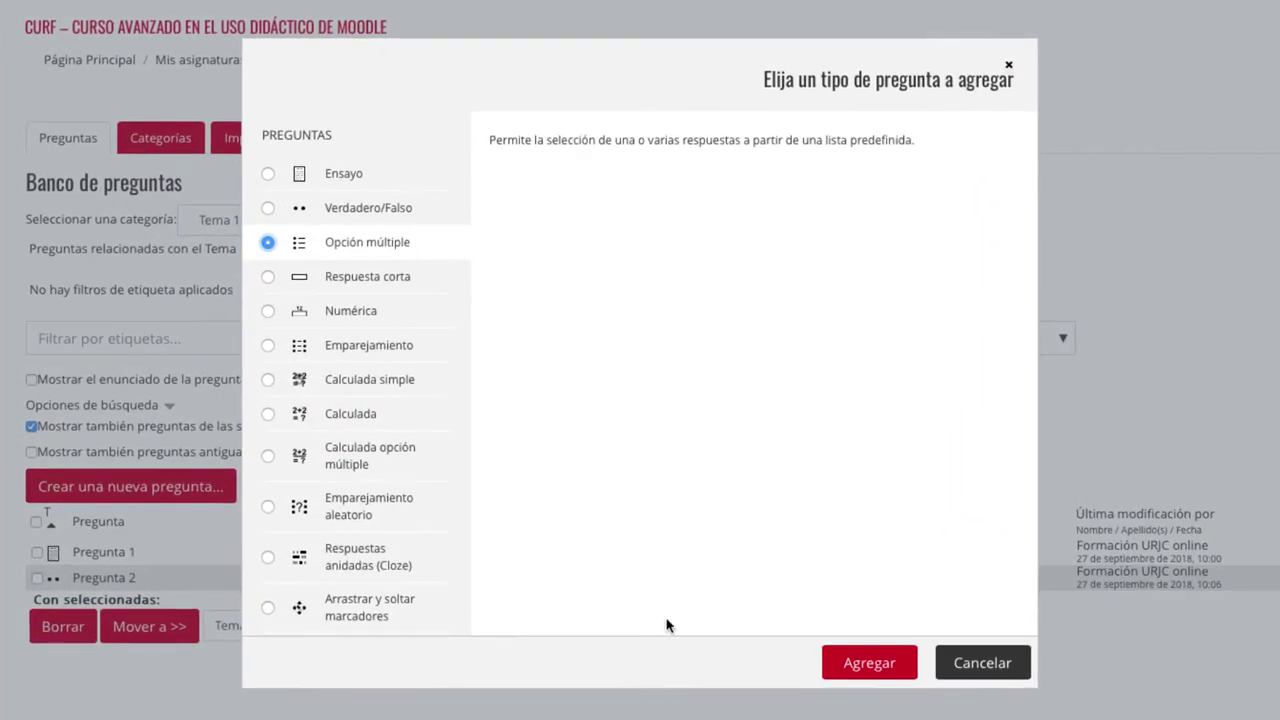
click(880, 665)
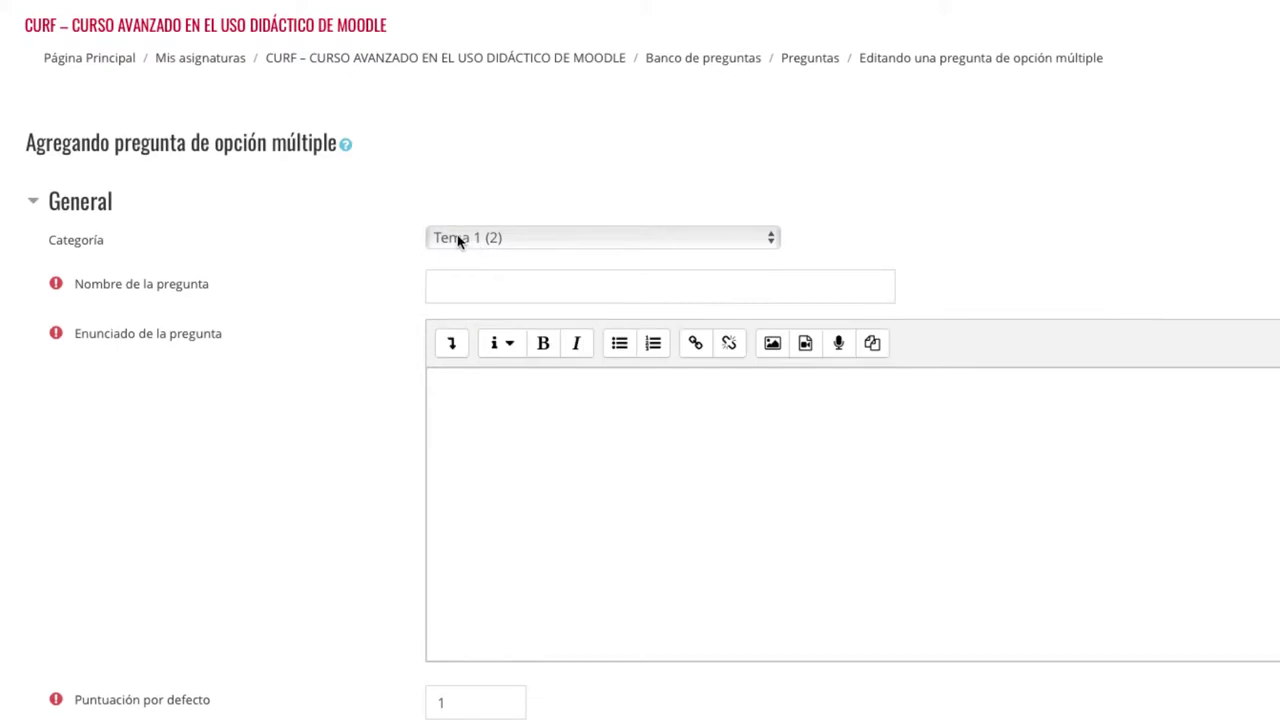
- Name the question "Pregunta 3" and enter "¿Cuántos tipos de pregunta tiene Moodle?" as its question text
click(506, 282)
text(Pregunta 3)
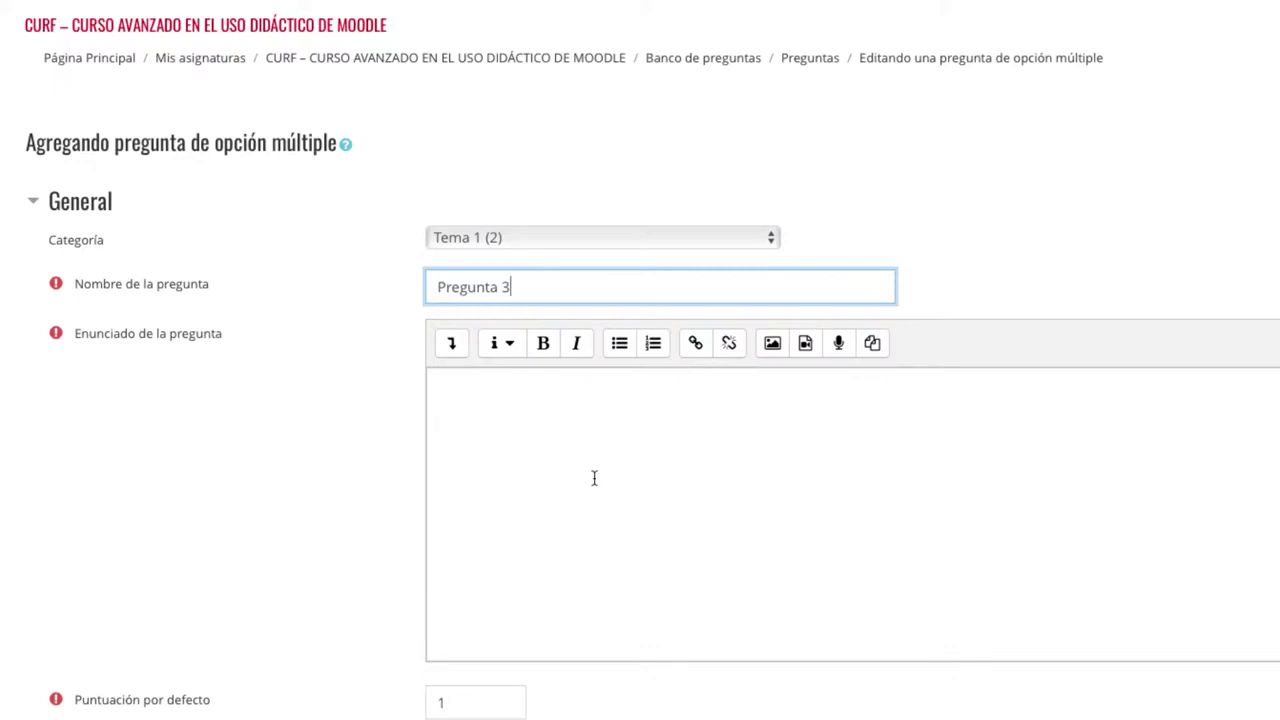
click(594, 478)
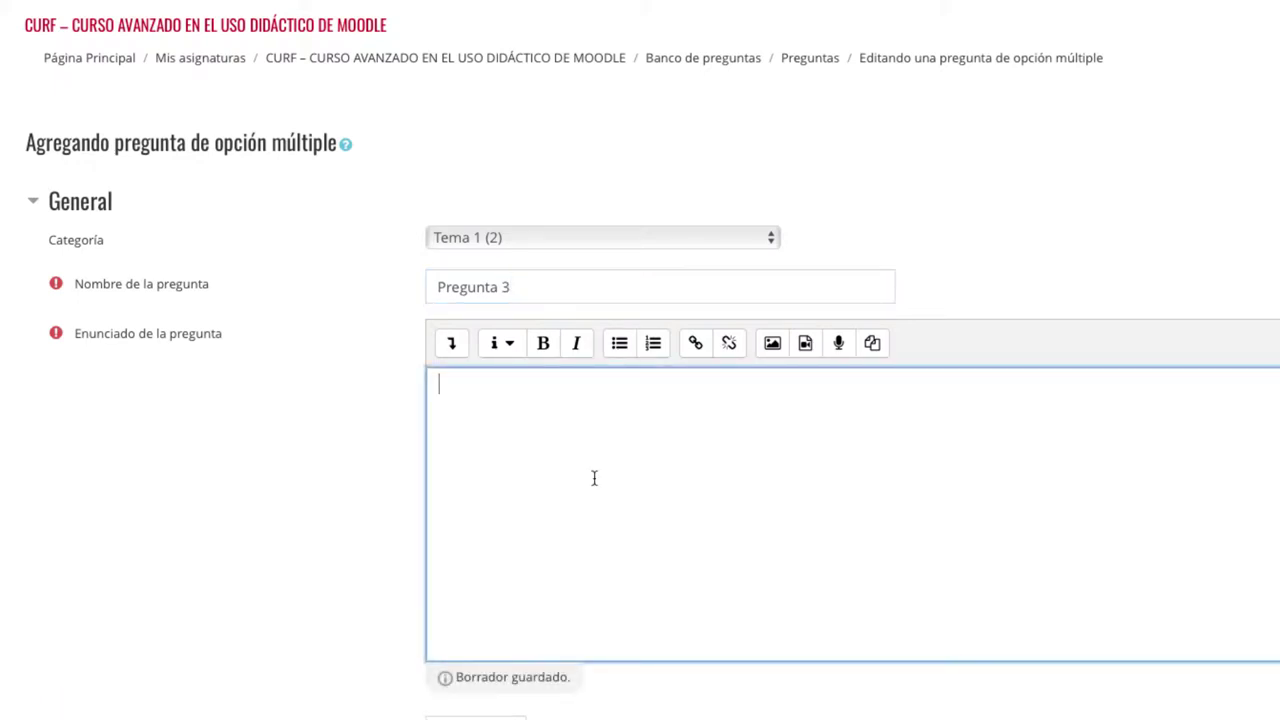
text(¿Cuántos tipos de pregunta tiene Moodle?)
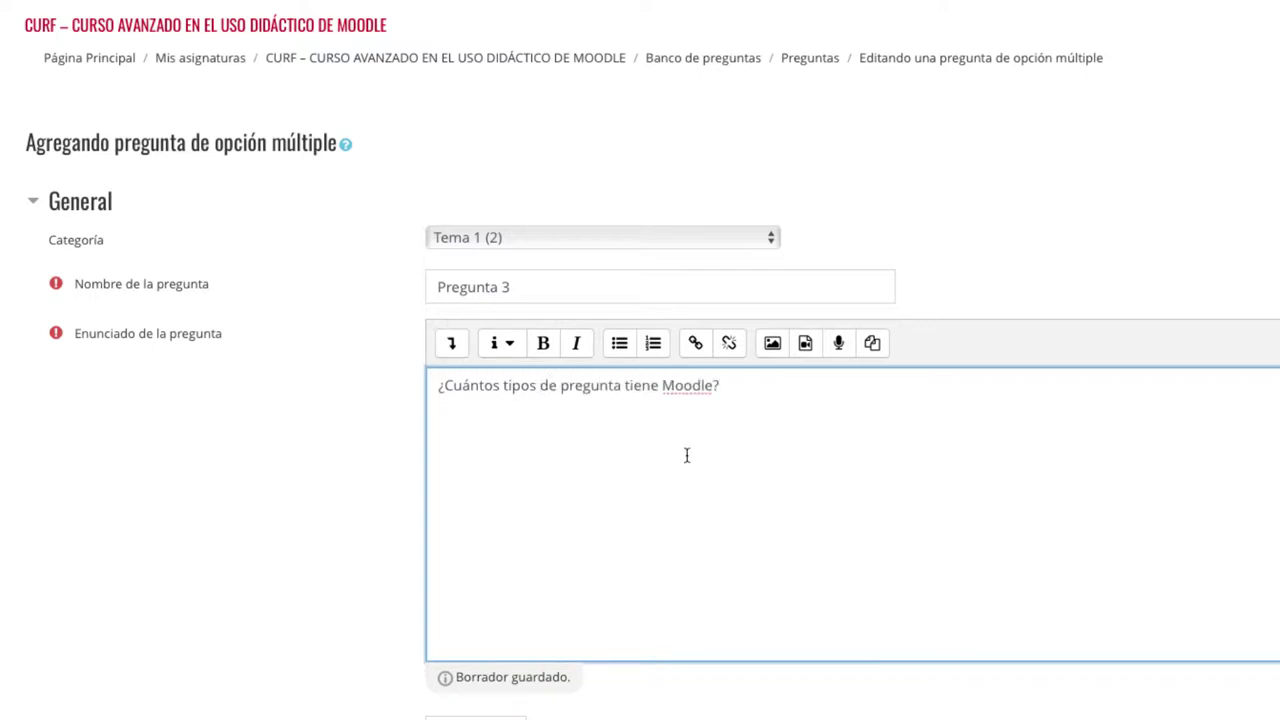
- Use a default mark of 1 and set the question to accept only one answer (Sólo una respuesta)
scroll(687, 456, down, 3)
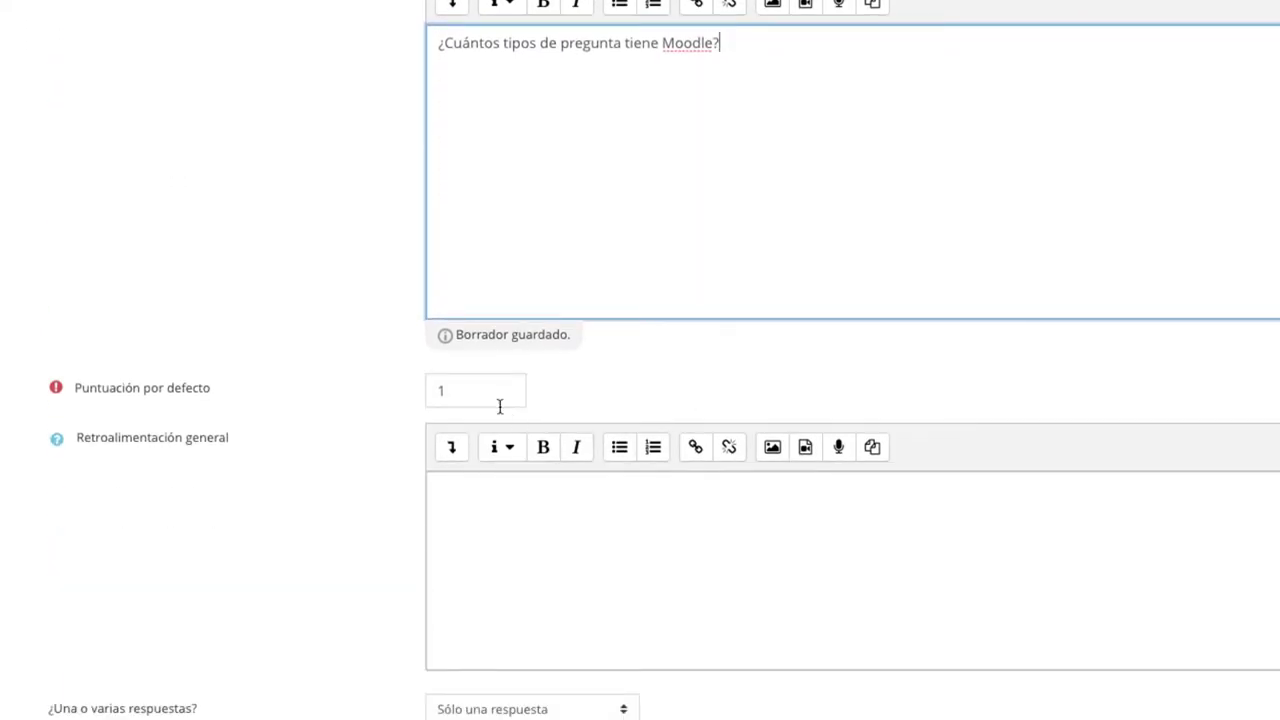
click(498, 395)
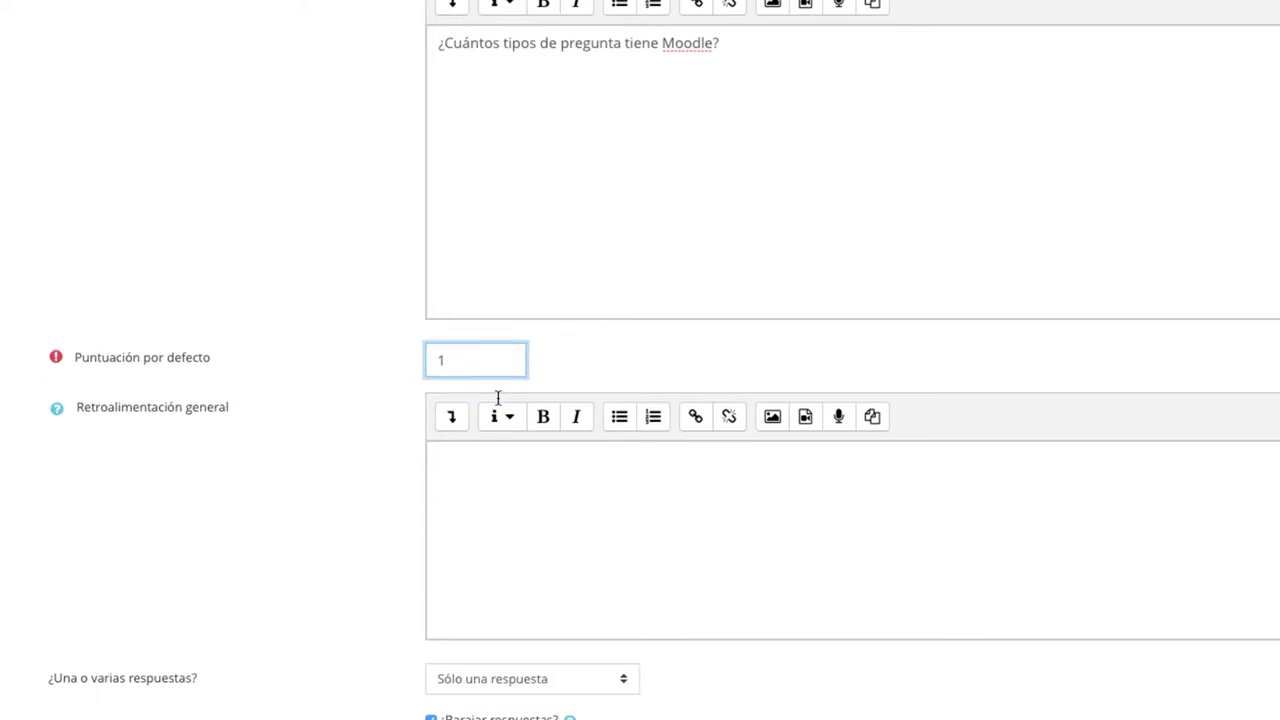
click(532, 467)
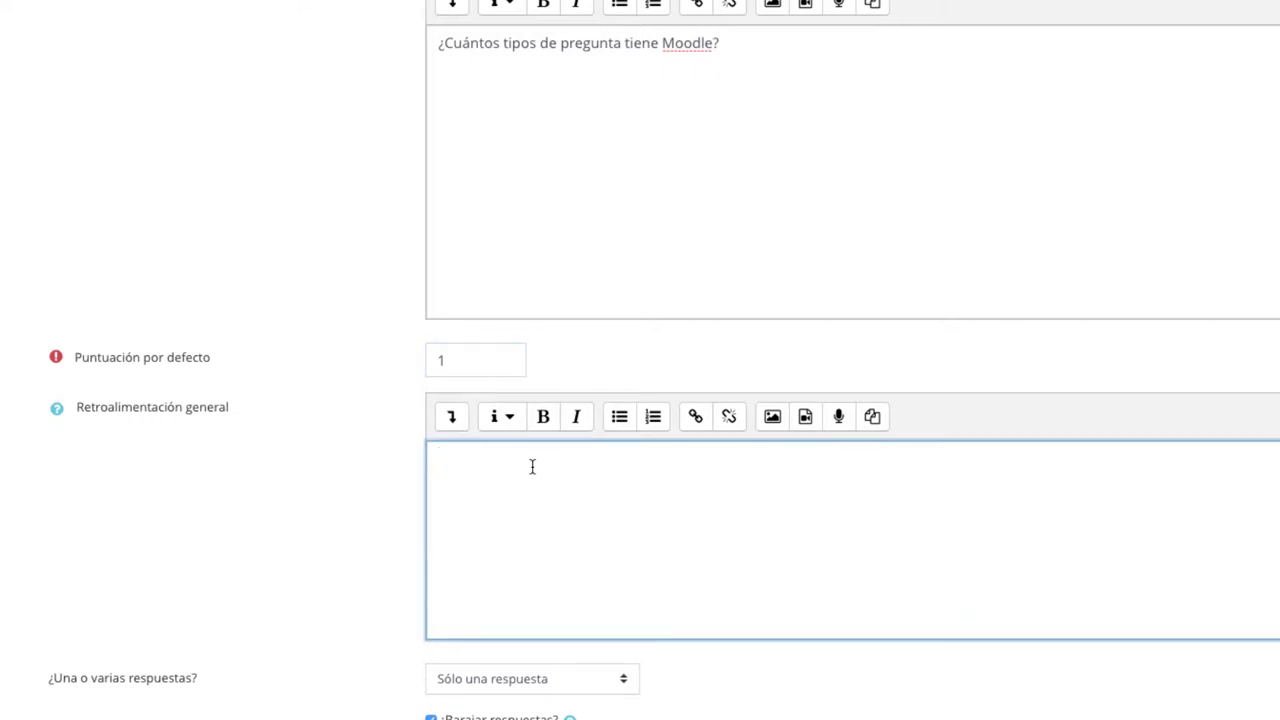
scroll(532, 467, down, 1)
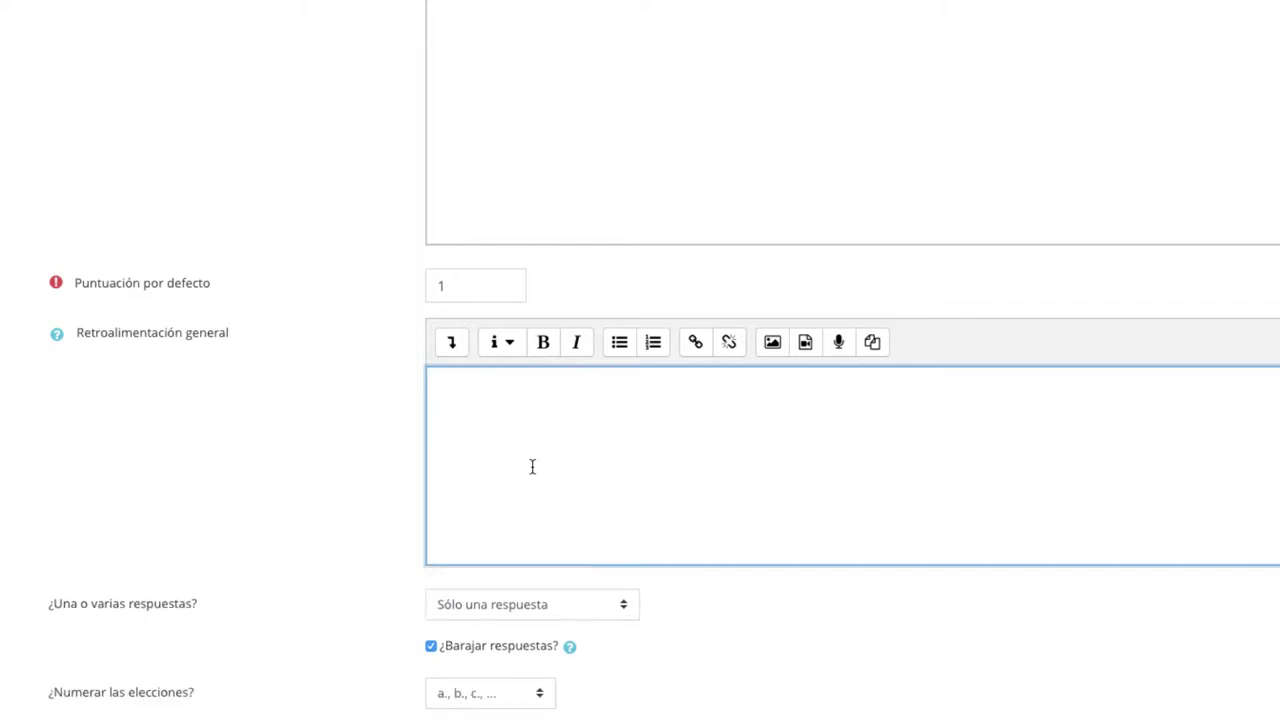
scroll(532, 467, down, 2)
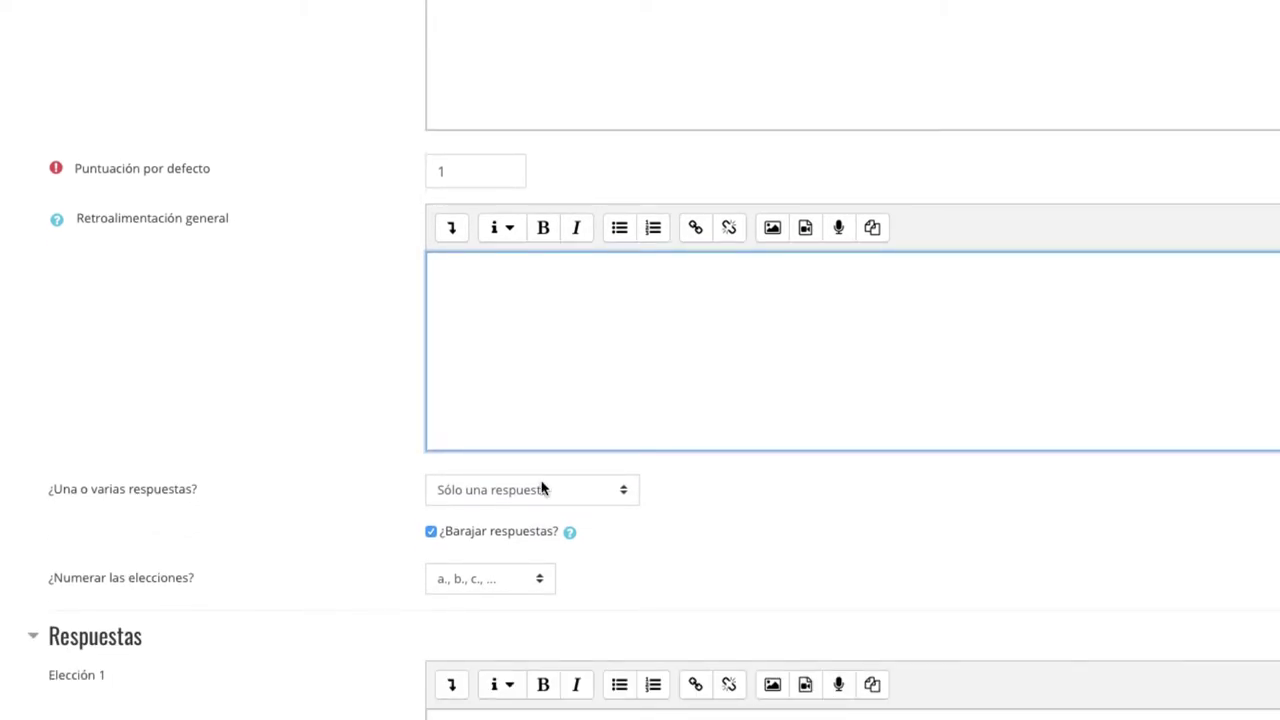
click(543, 487)
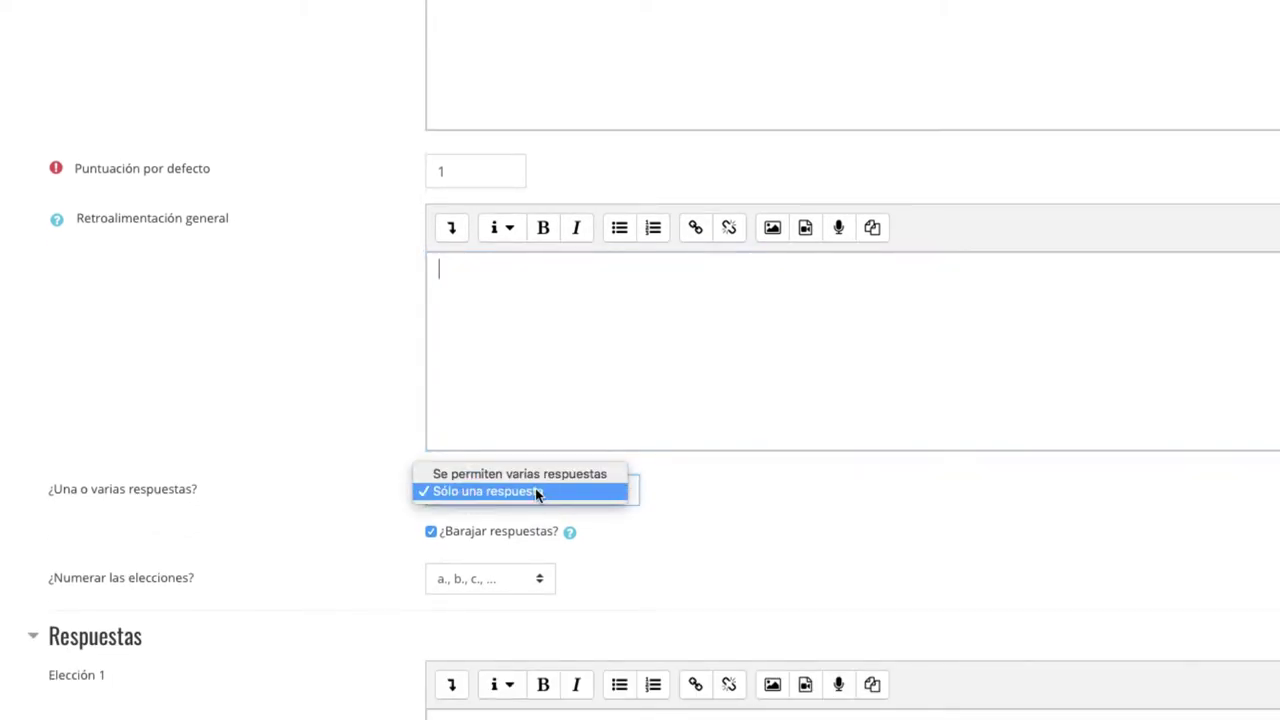
click(535, 490)
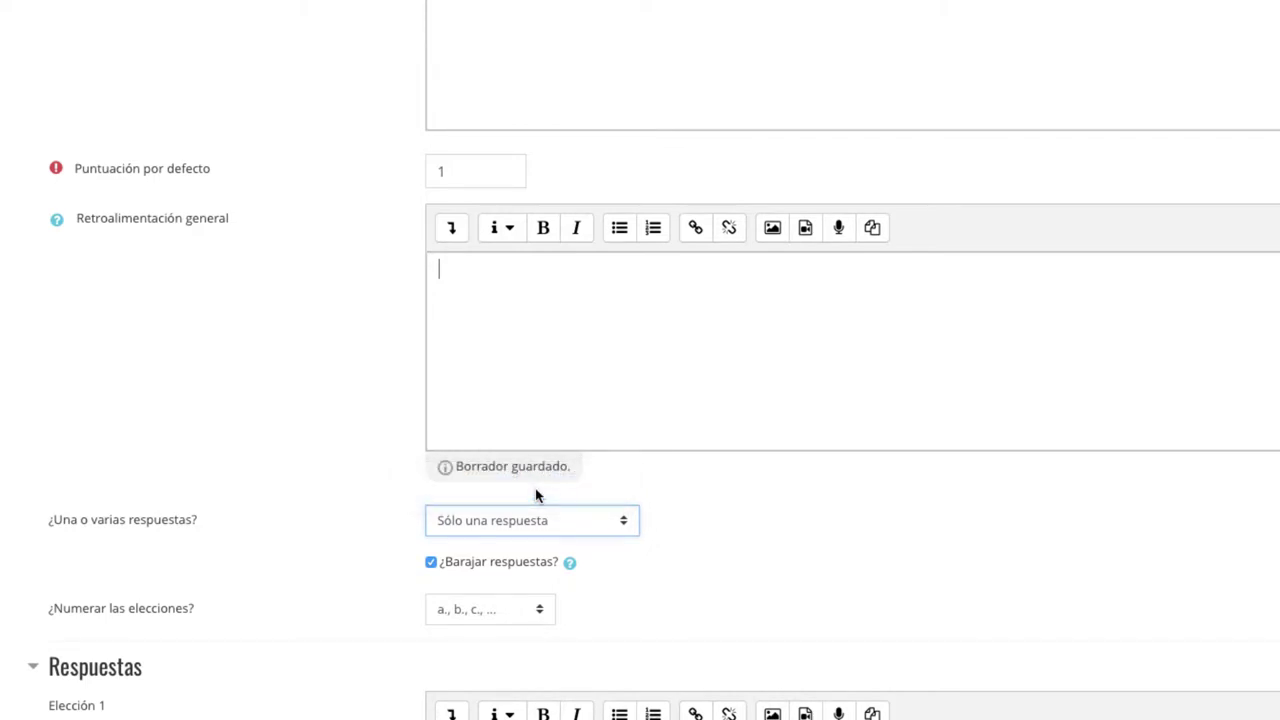
- Enter 5 as the text of the first answer choice (Elección 1)
scroll(666, 500, down, 1)
scroll(666, 500, down, 1)
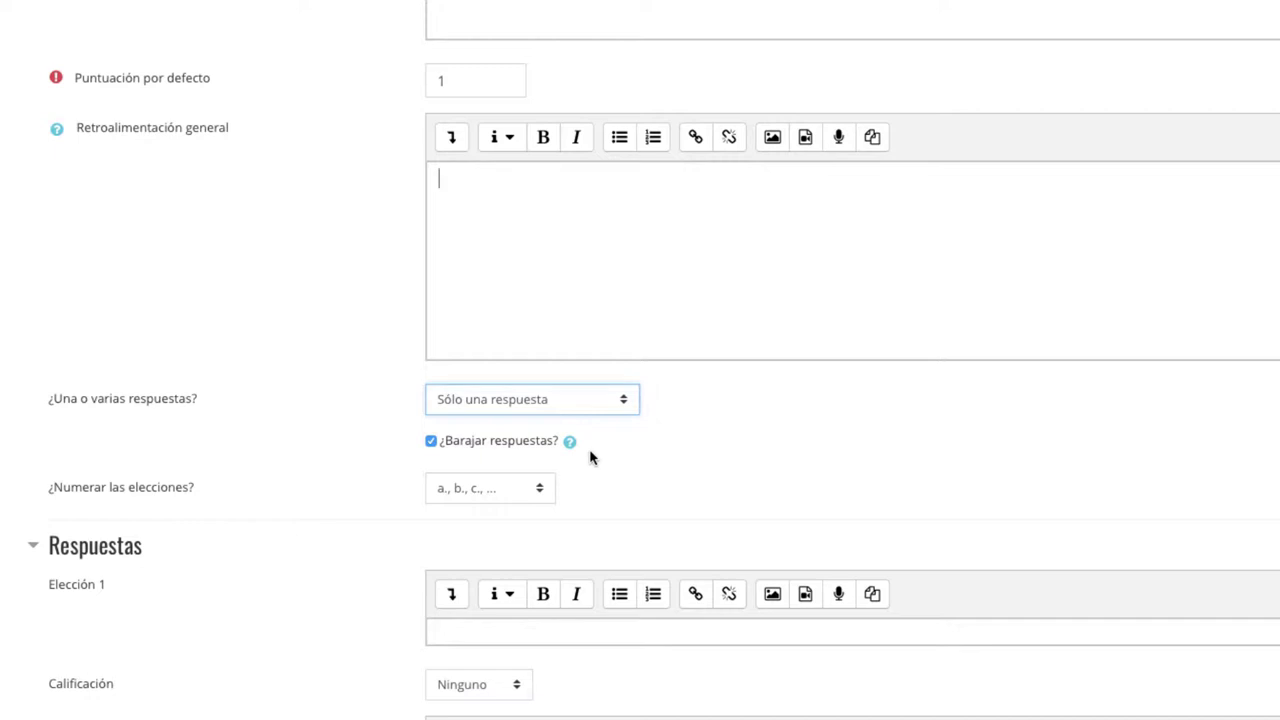
scroll(590, 457, down, 3)
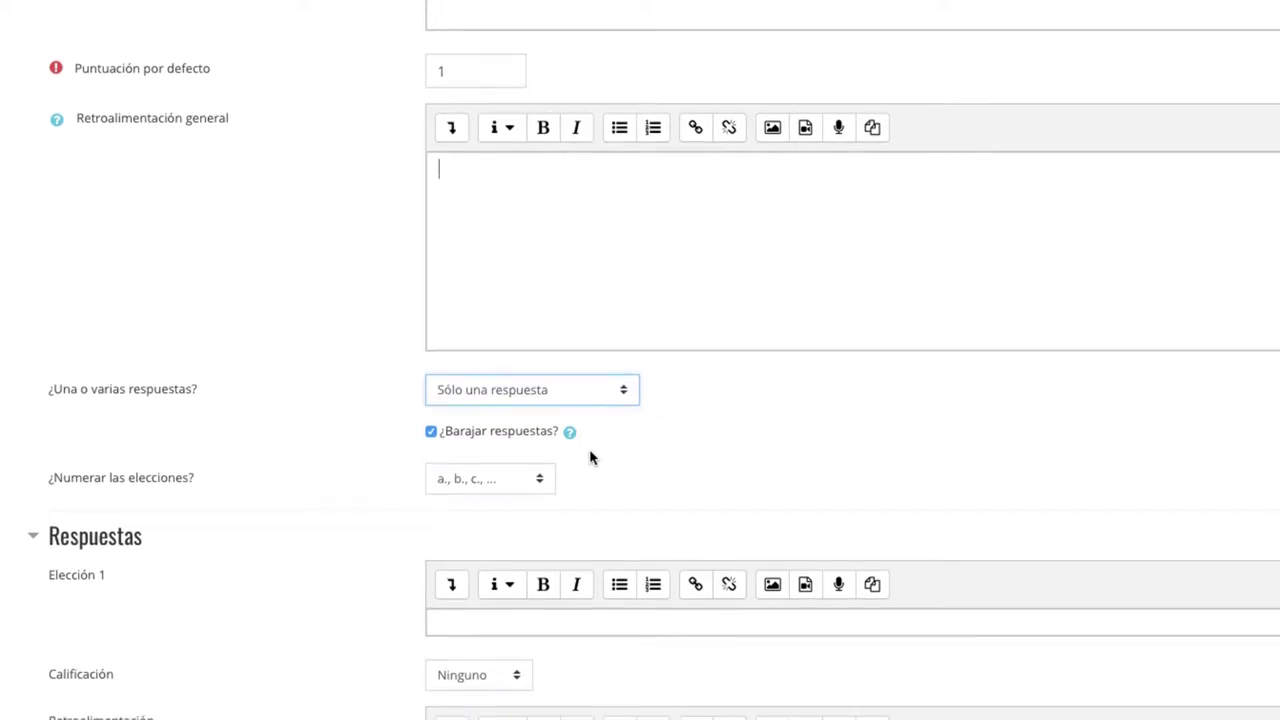
scroll(590, 457, down, 1)
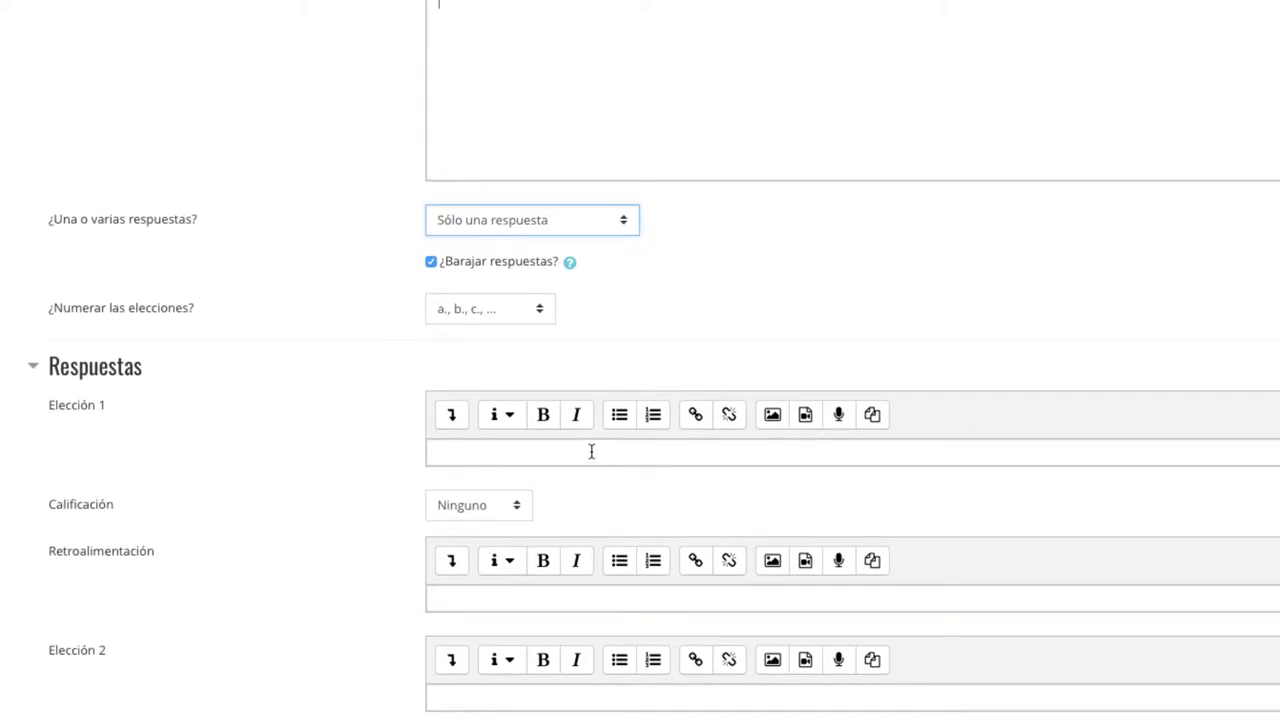
click(590, 453)
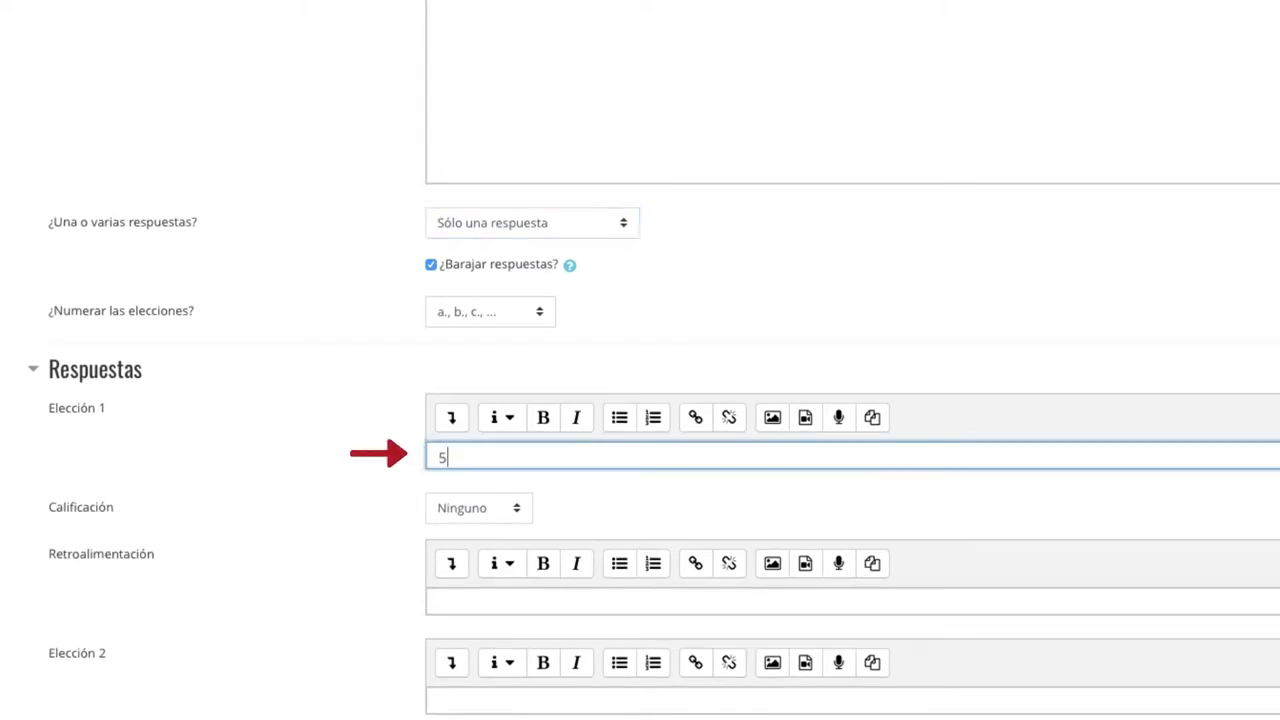
scroll(619, 507, down, 2)
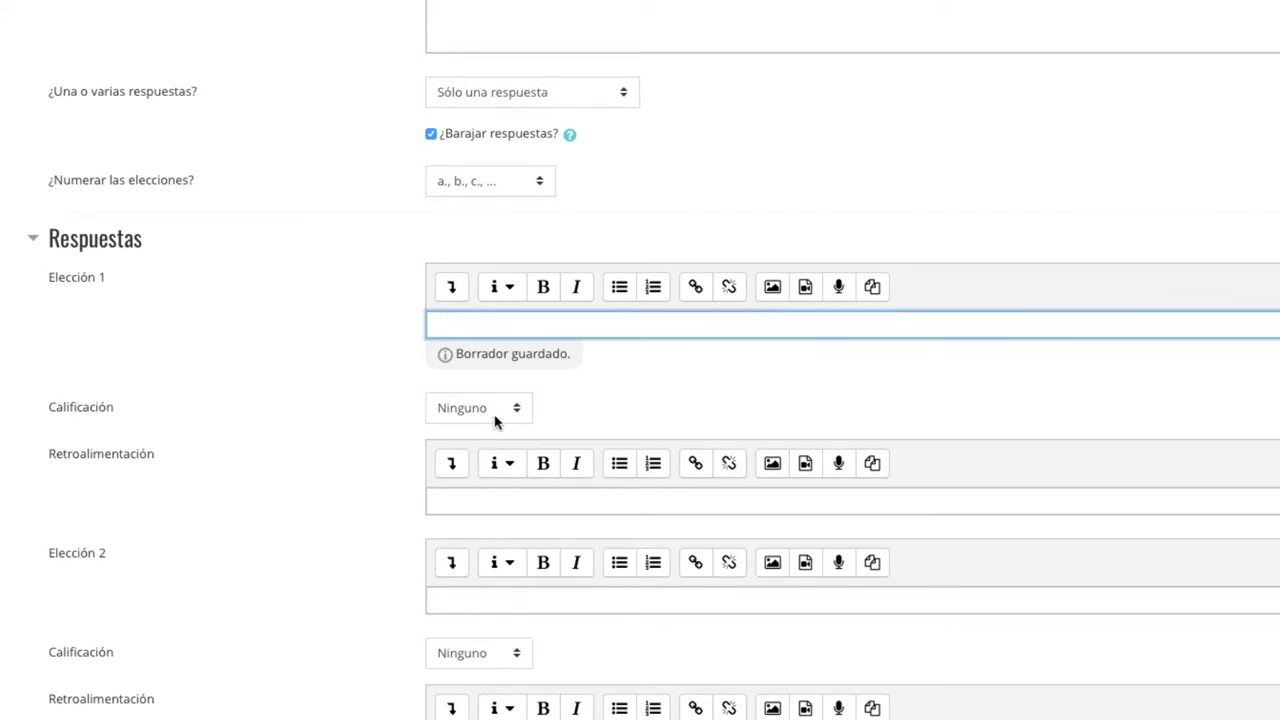
scroll(501, 317, down, 1)
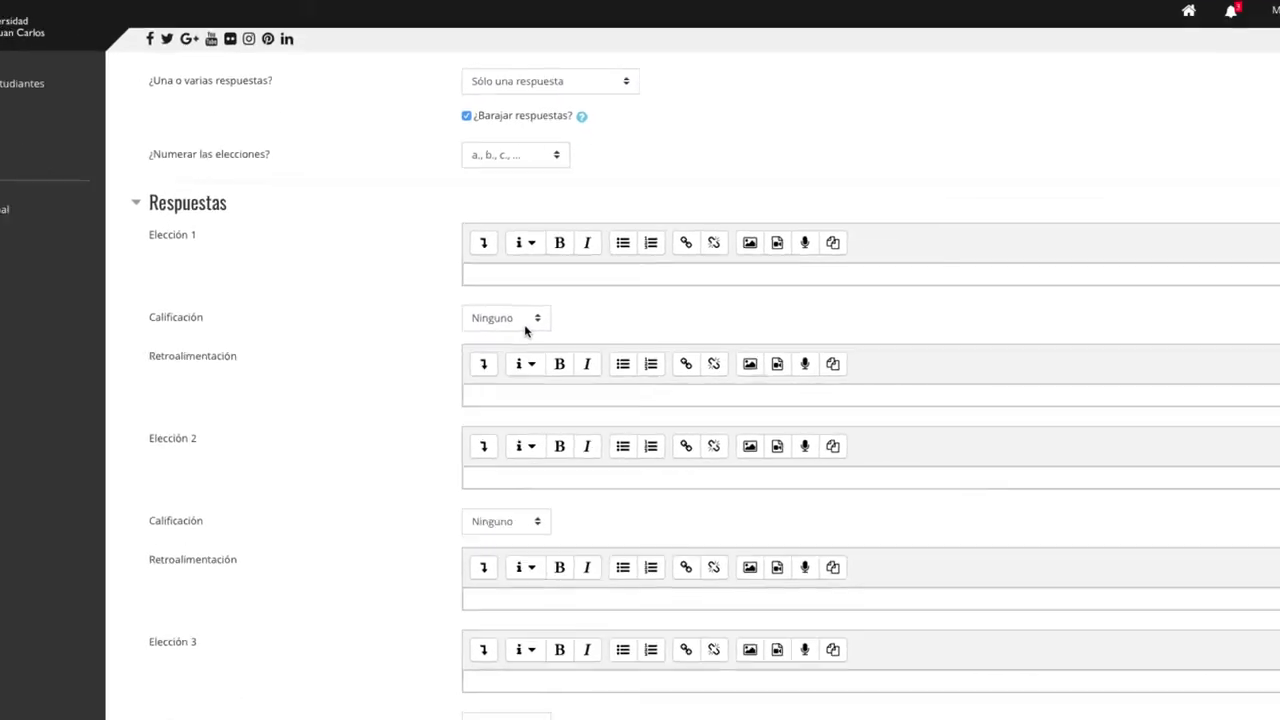
- Check the grade options of Elección 1, choose Ninguno, and inspect its feedback field
click(500, 308)
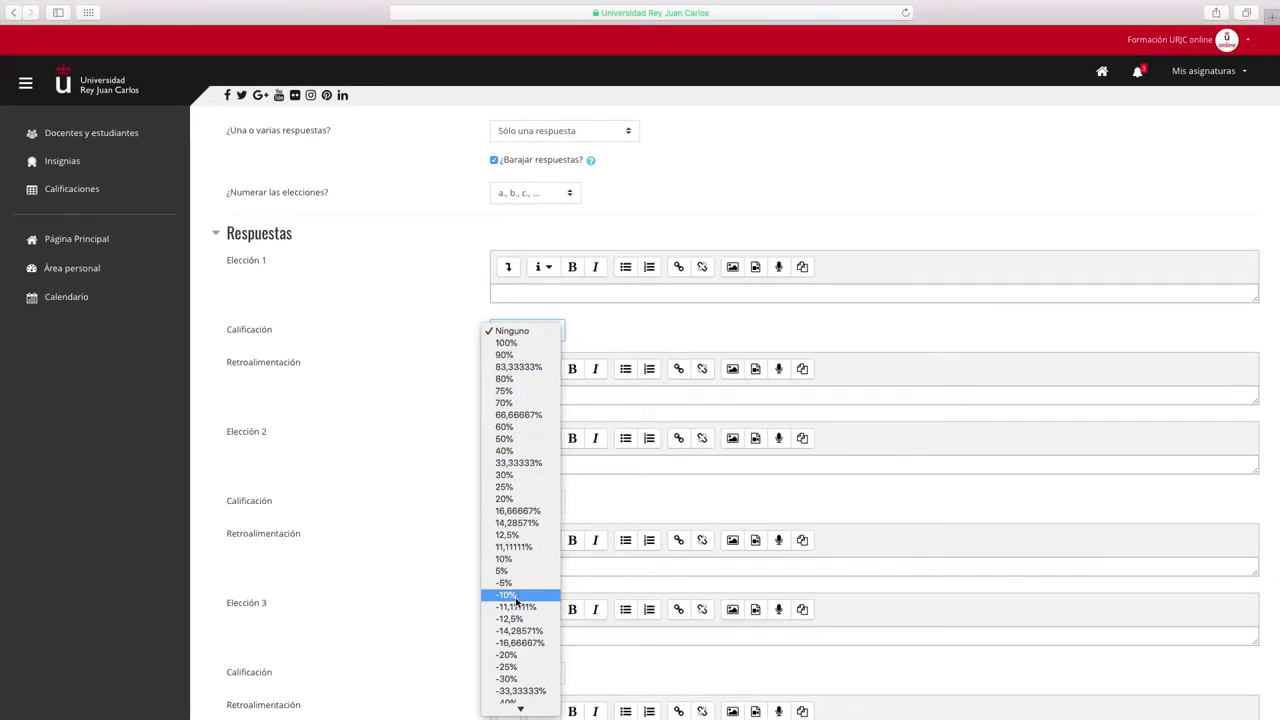
click(527, 333)
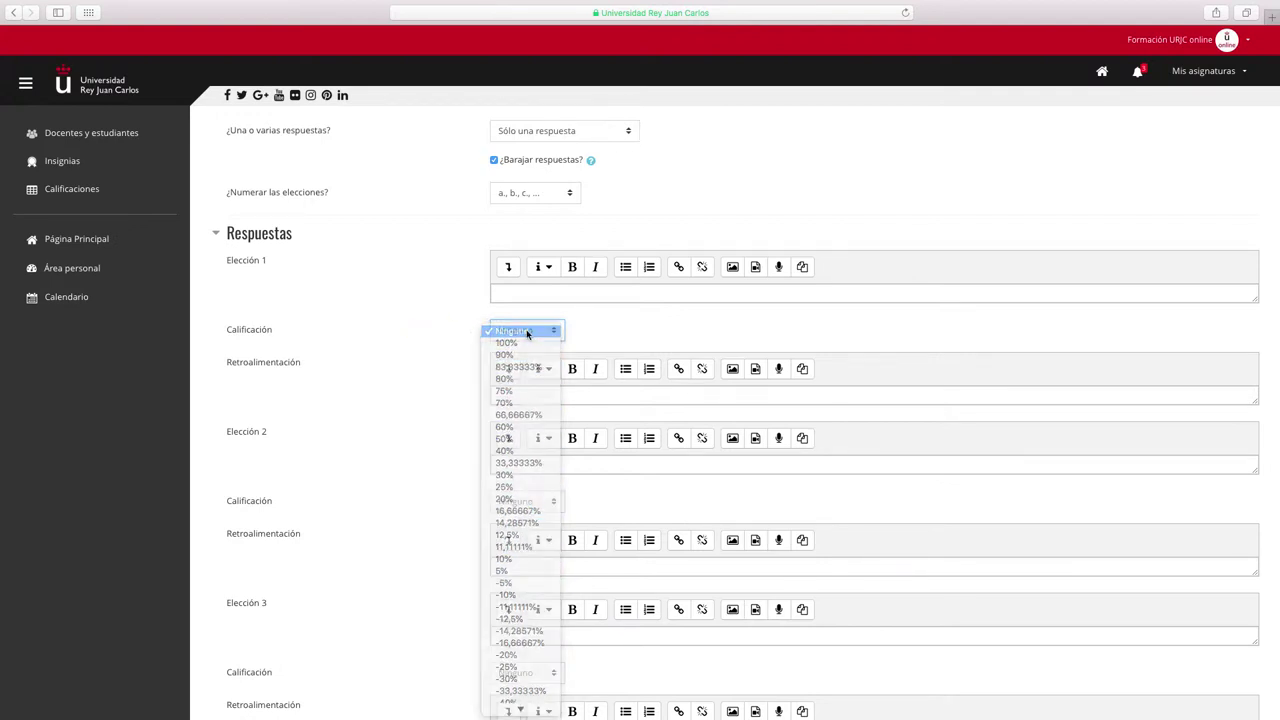
scroll(600, 335, up, 1)
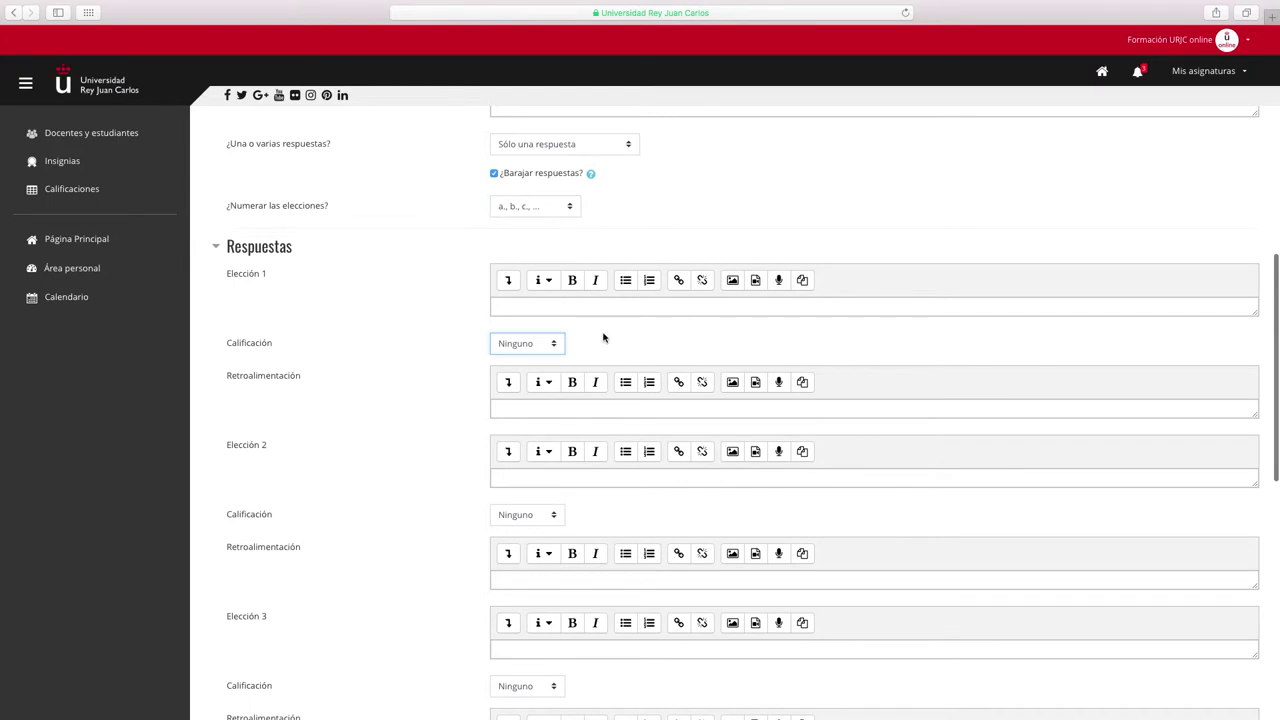
click(554, 404)
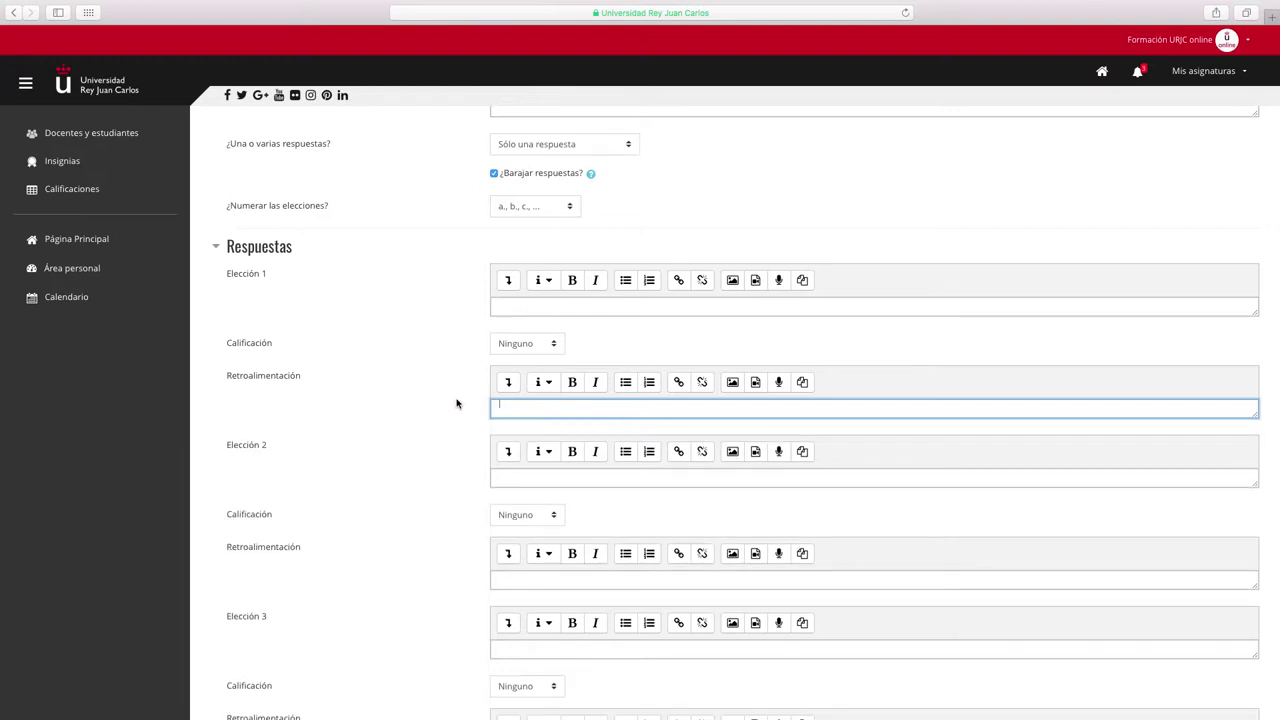
- Enter 20 as the text of Elección 2 and 12 as the text of Elección 3
scroll(456, 403, down, 3)
scroll(456, 403, down, 1)
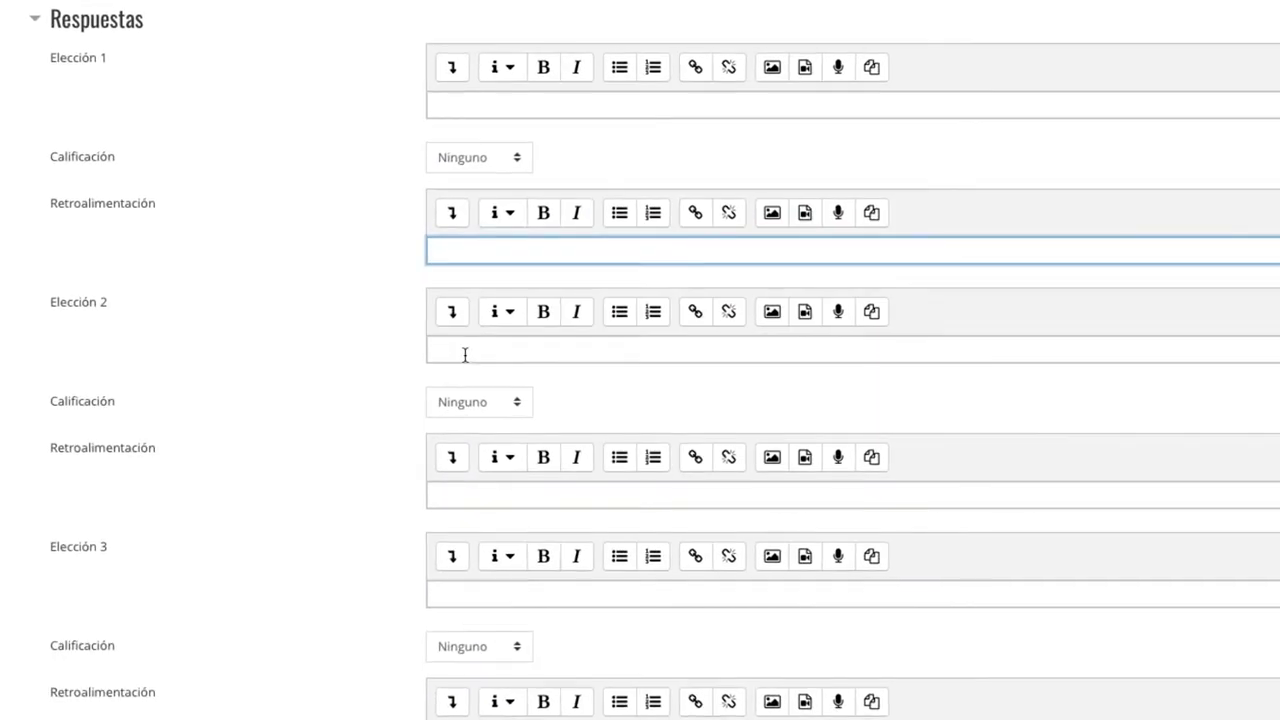
click(465, 355)
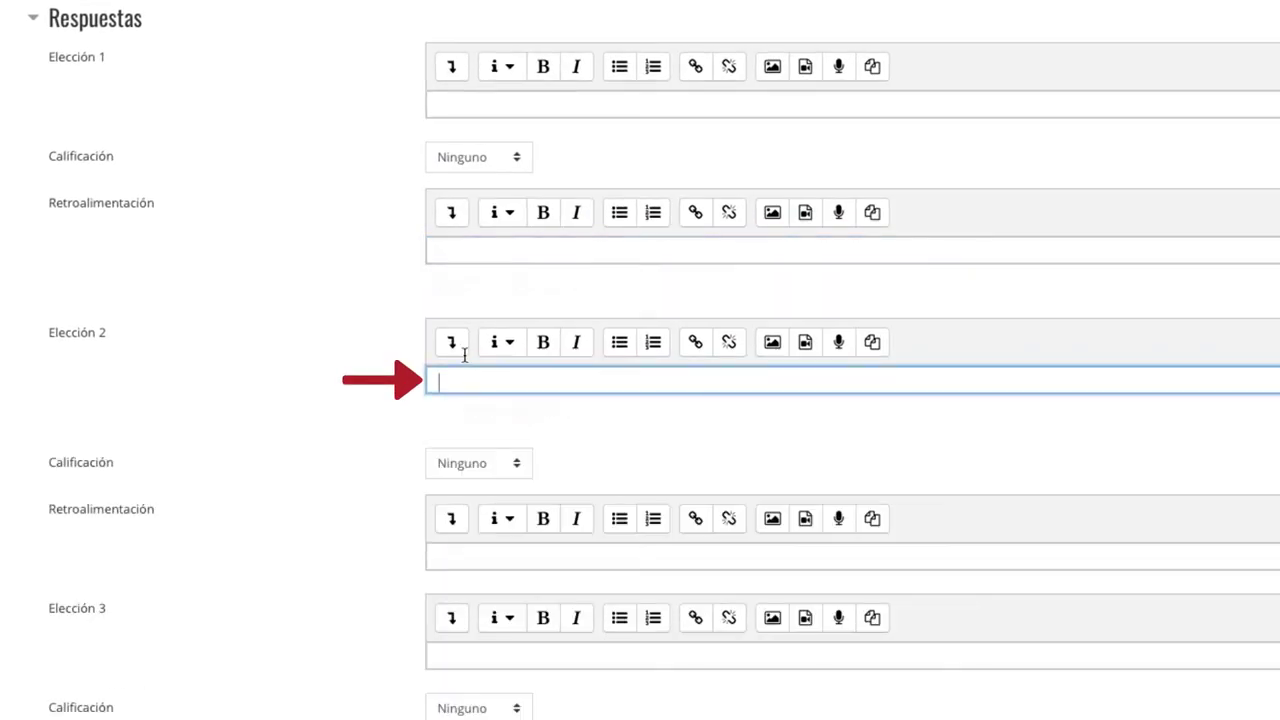
text(20)
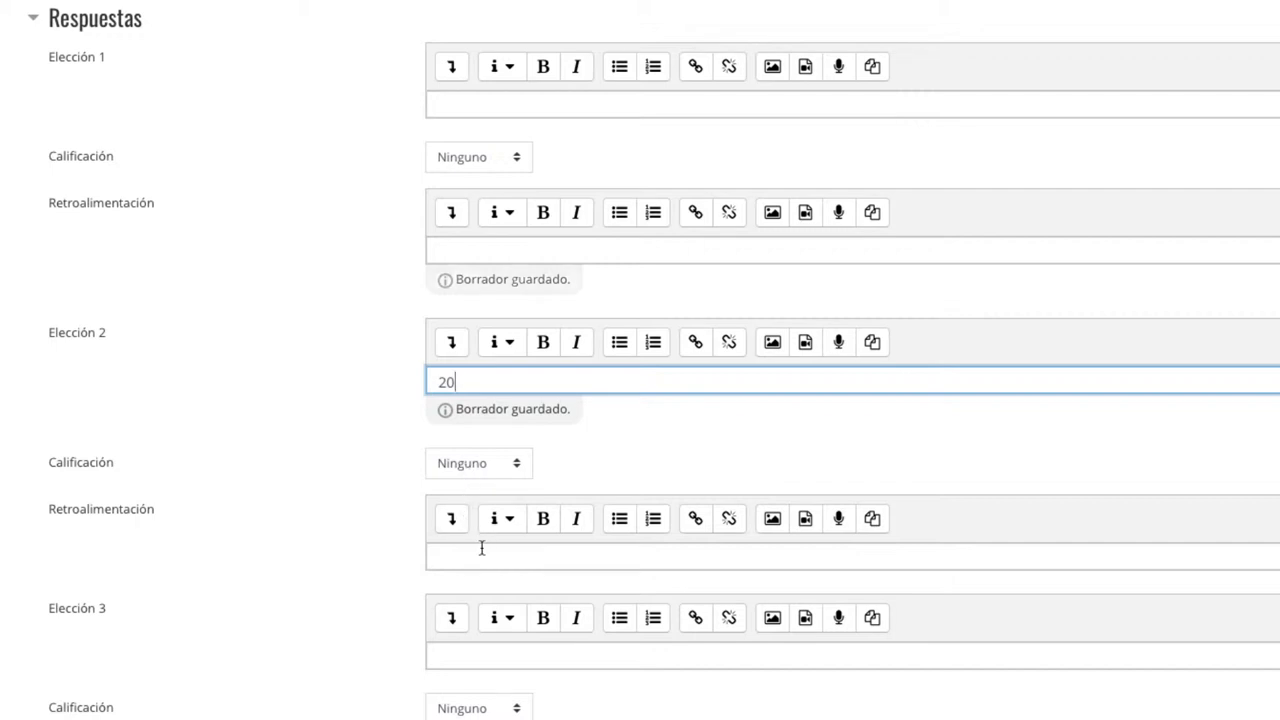
scroll(484, 550, down, 1)
scroll(501, 545, down, 1)
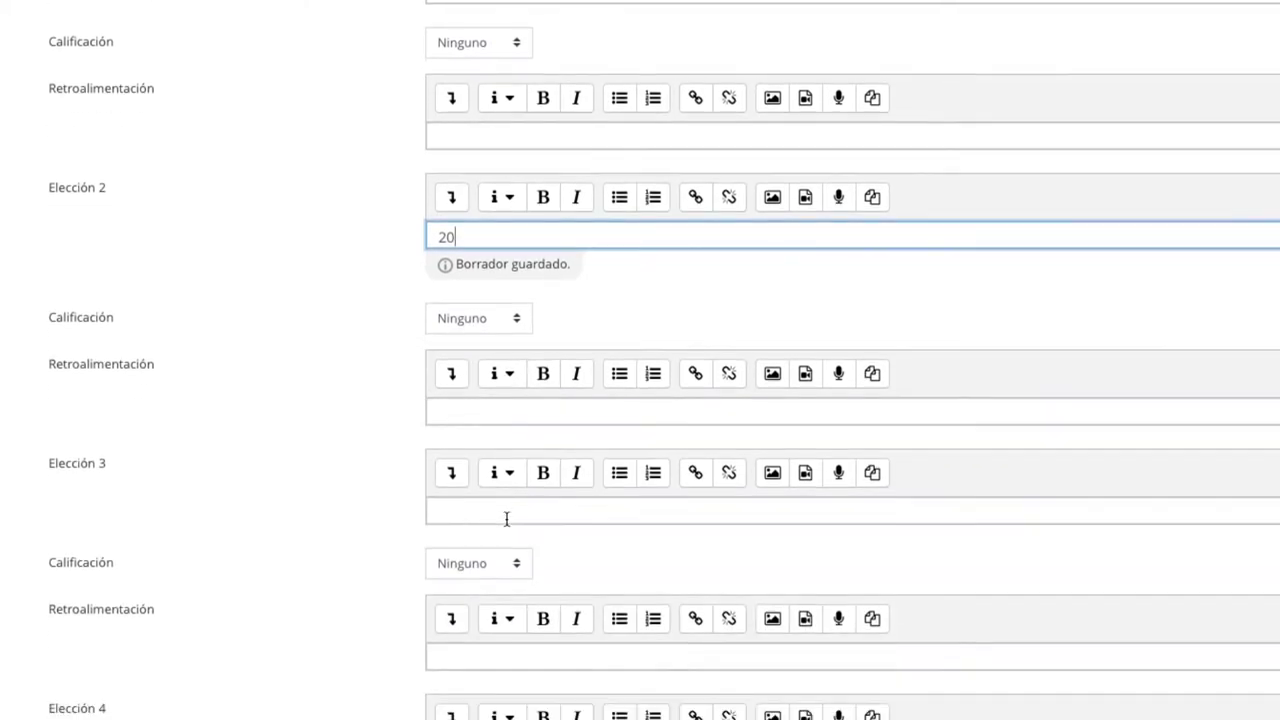
click(500, 500)
text(12)
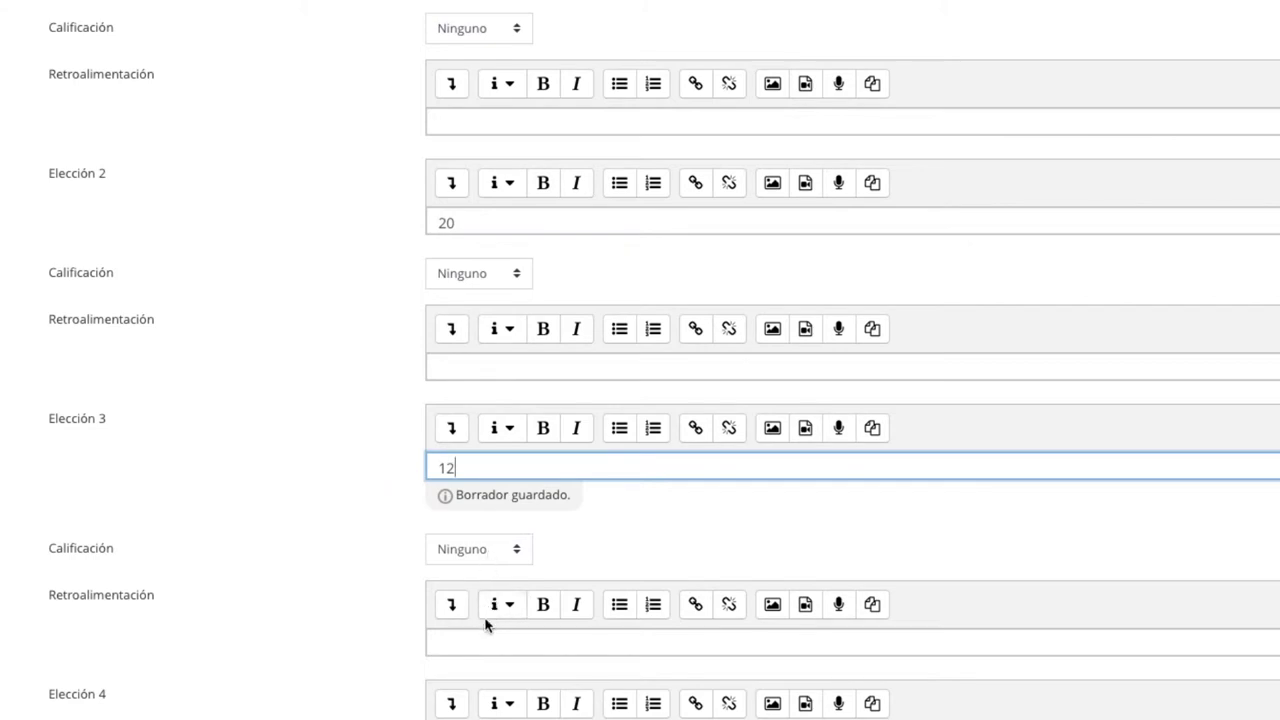
- Enter 11 as the text of Elección 4 and set its grade to 100% as the correct answer
scroll(495, 630, down, 2)
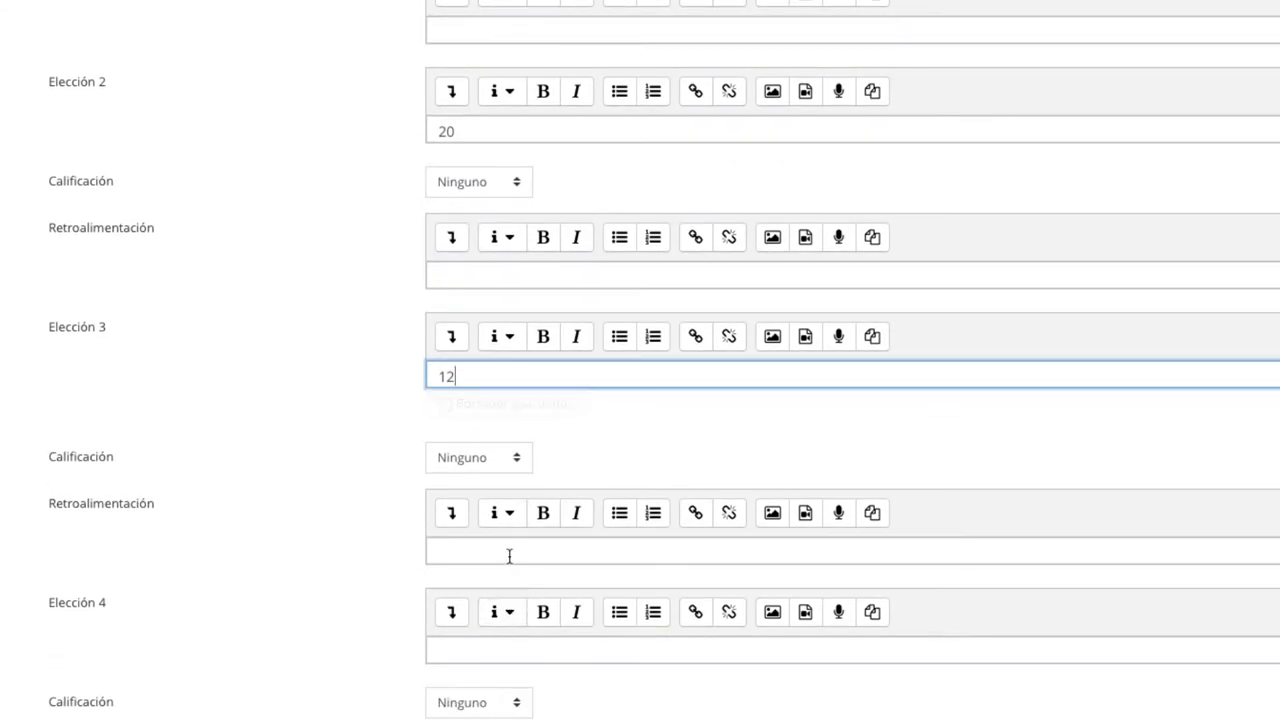
scroll(505, 552, down, 2)
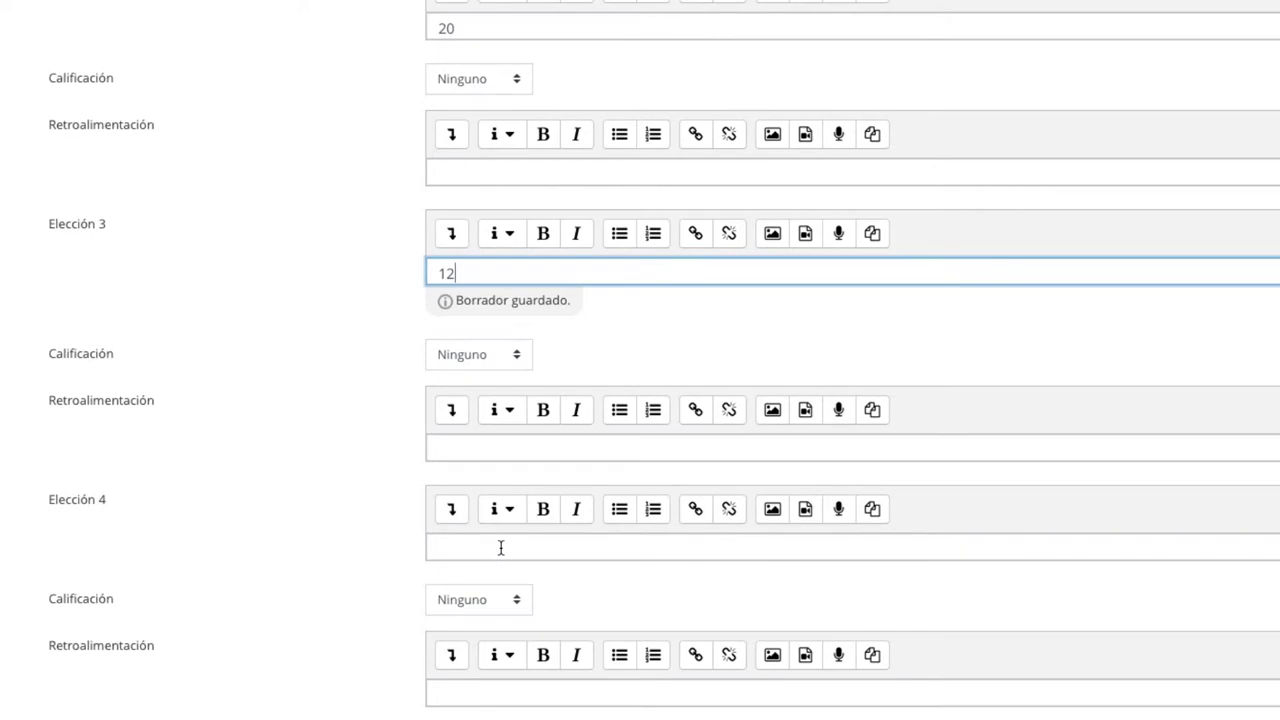
click(501, 547)
text(11)
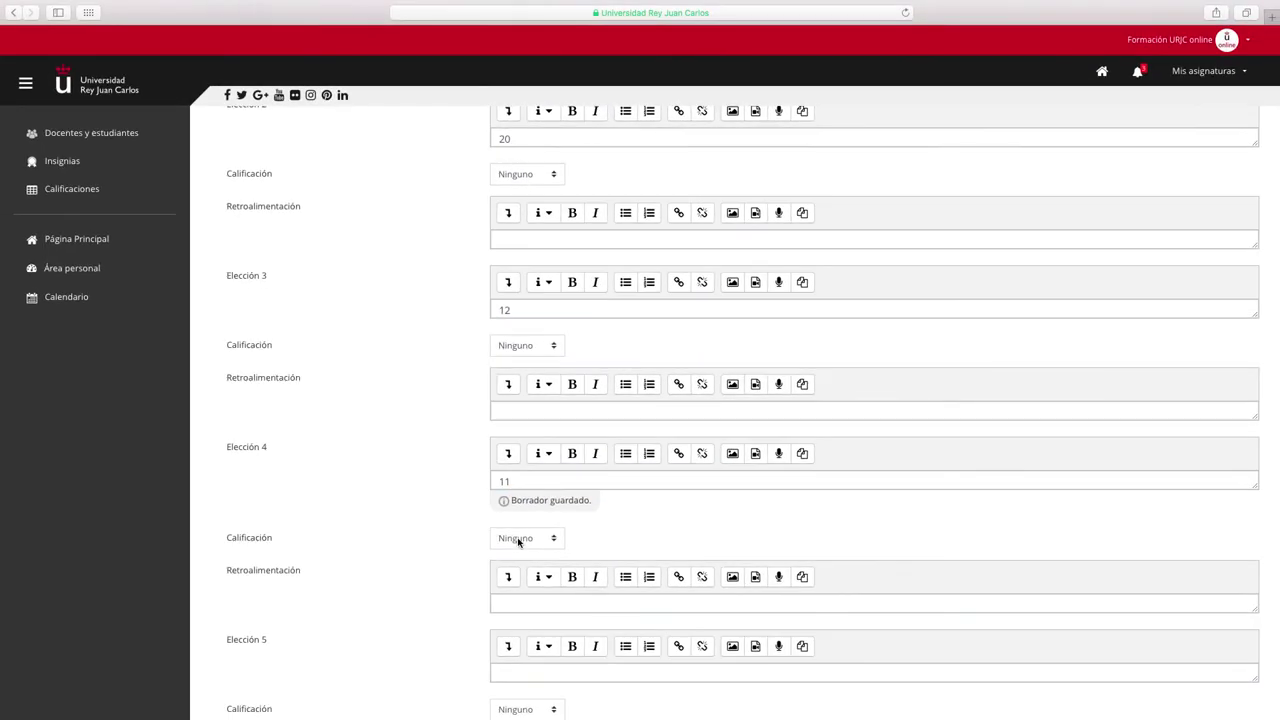
click(470, 610)
click(513, 551)
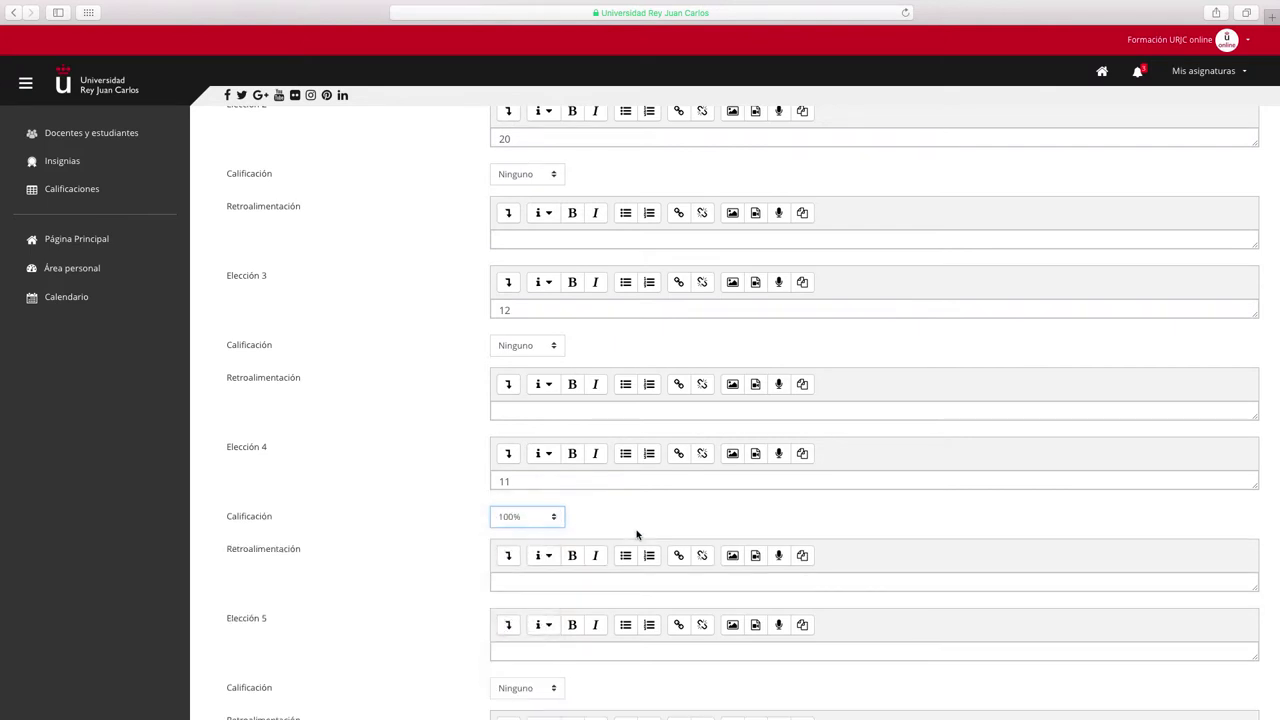
- Expand Retroalimentación combinada and review the feedback texts for correct, partially correct and incorrect answers
scroll(636, 535, down, 2)
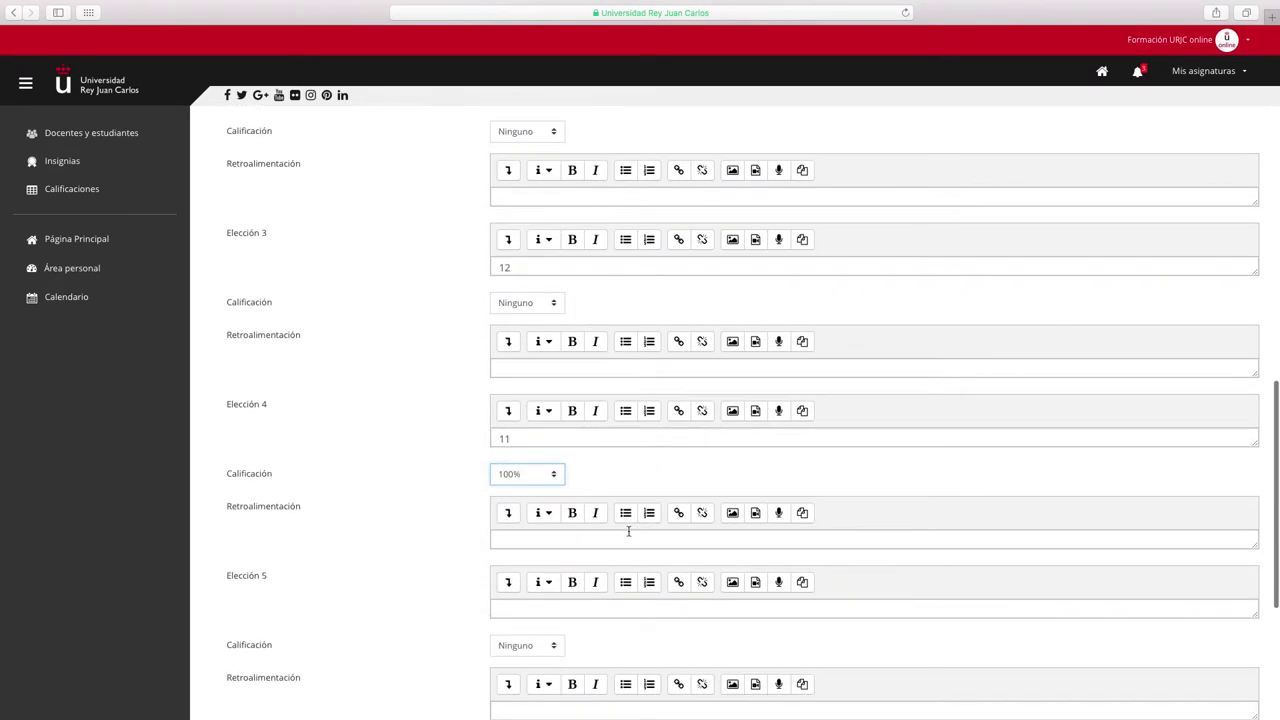
scroll(628, 531, down, 5)
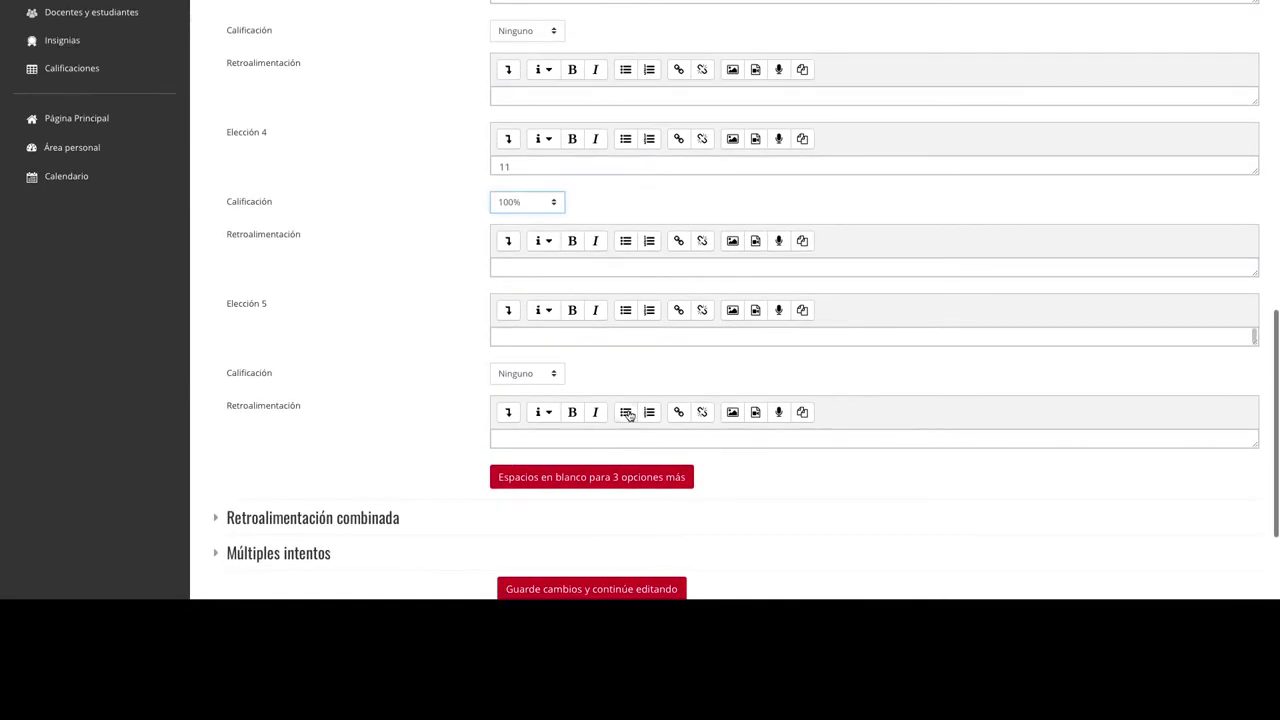
scroll(628, 415, down, 4)
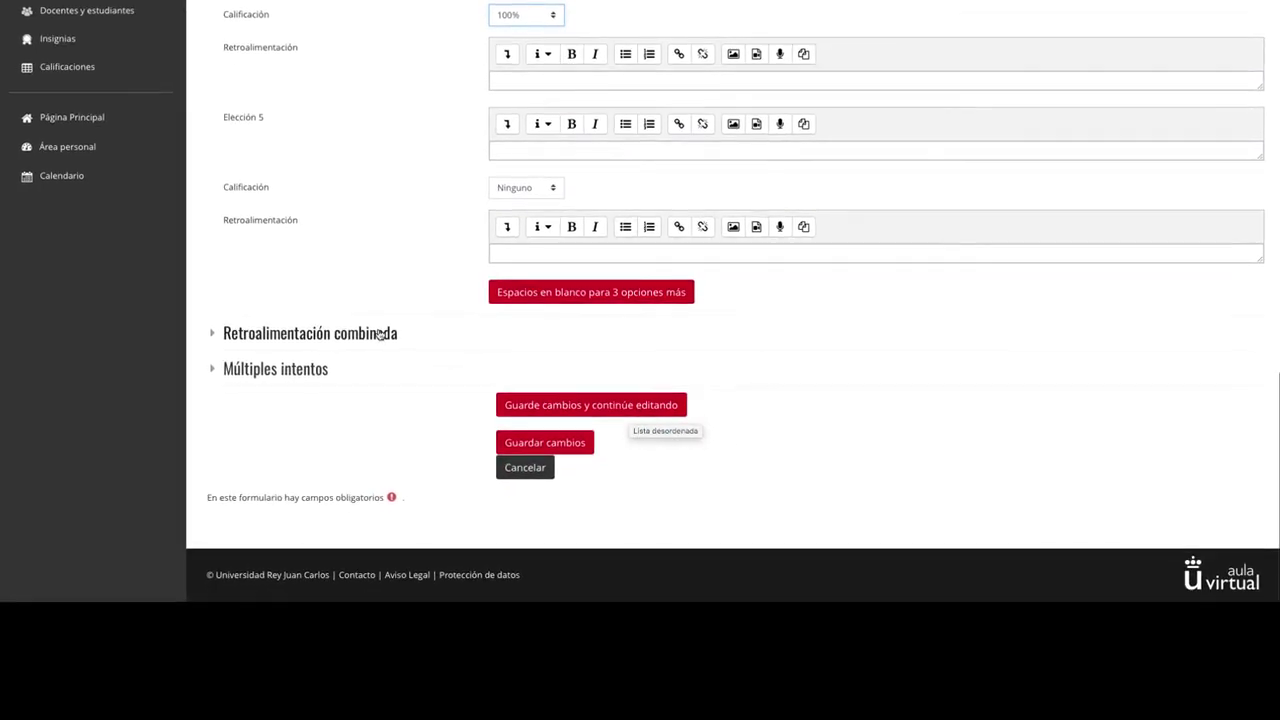
click(380, 335)
scroll(570, 340, down, 3)
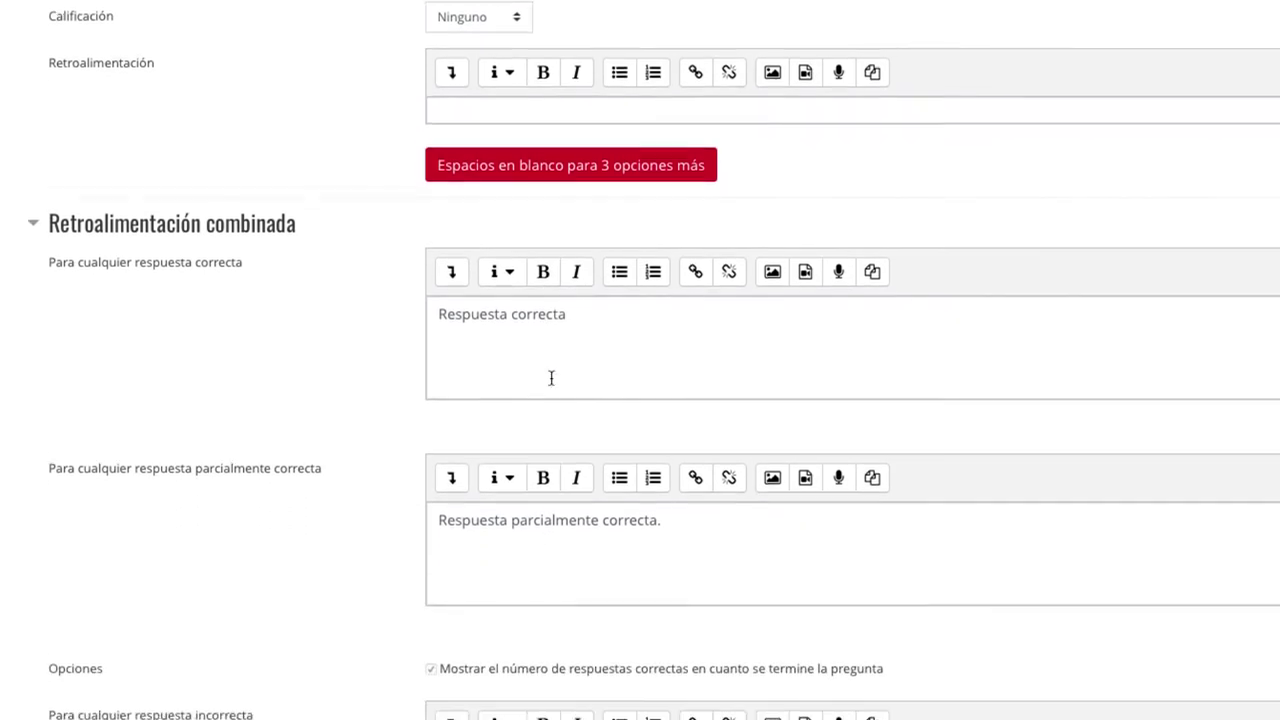
scroll(553, 378, down, 3)
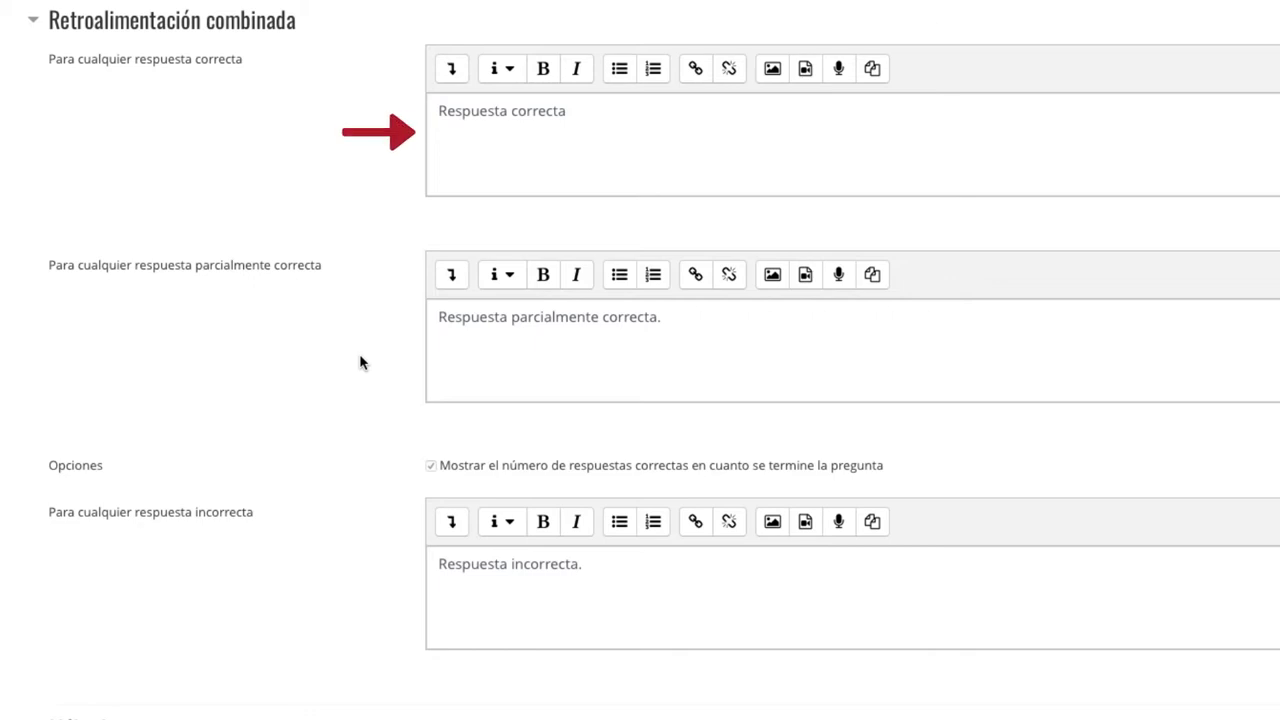
click(609, 139)
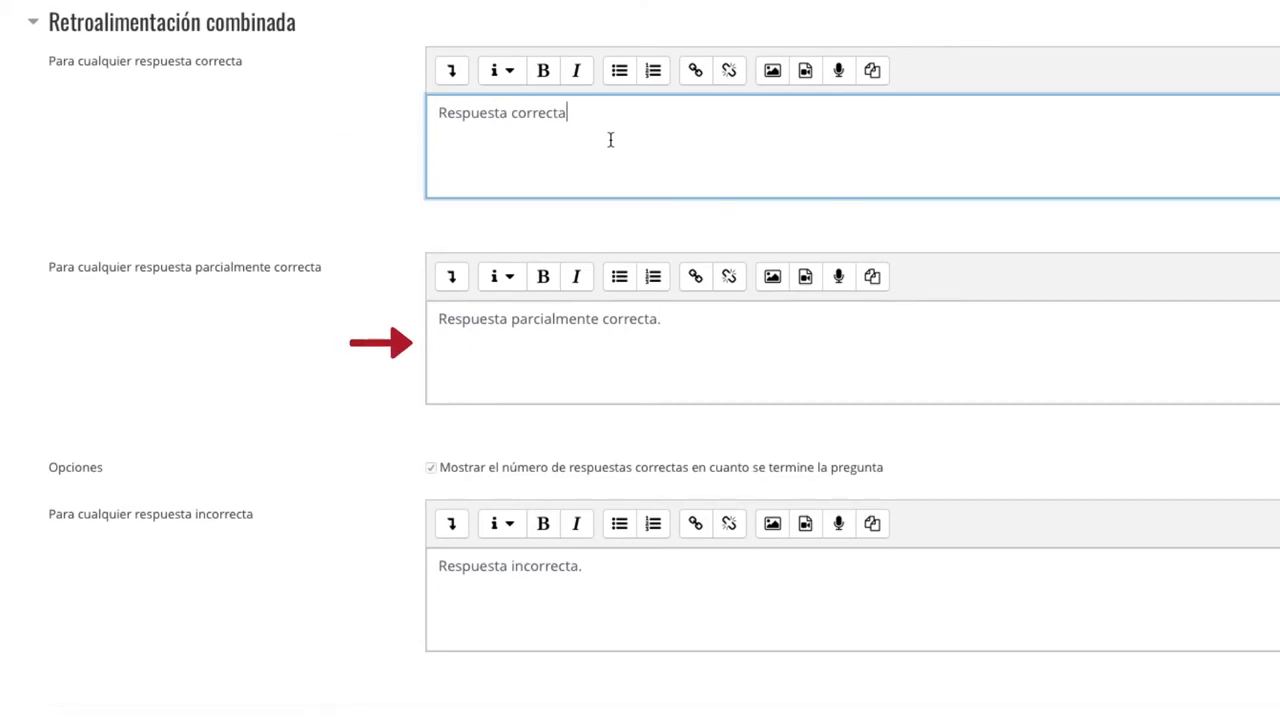
click(706, 333)
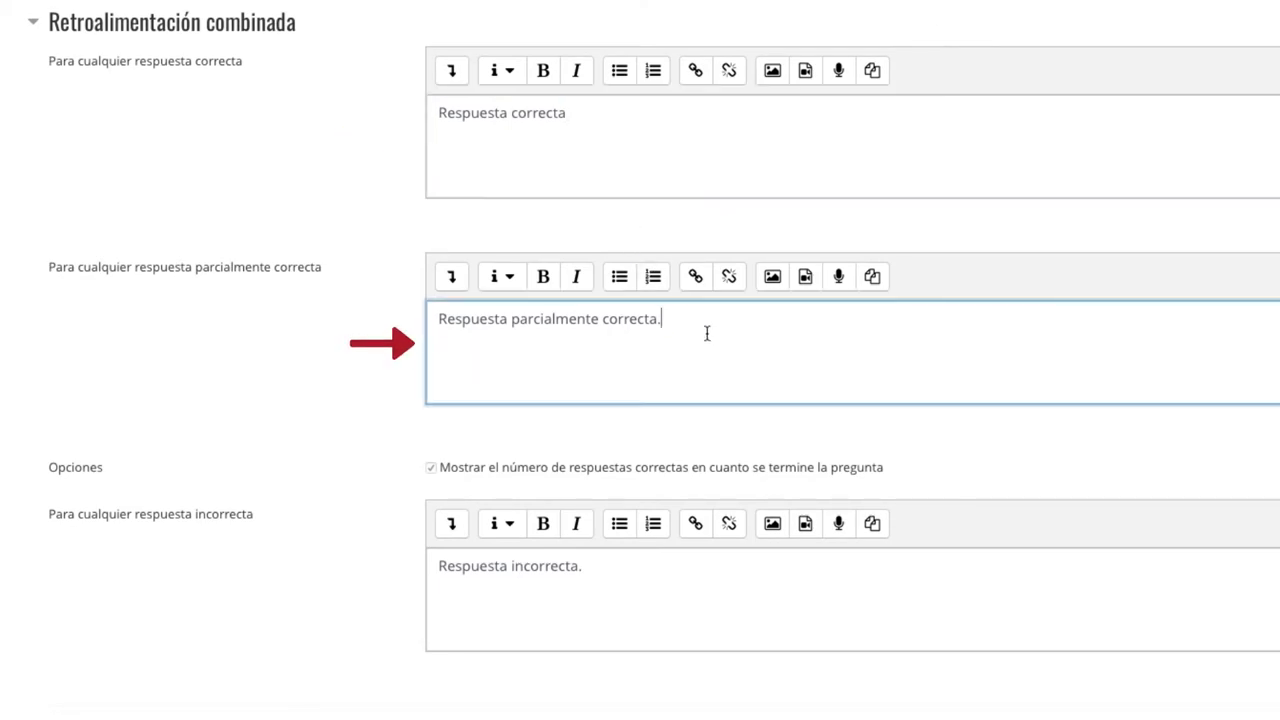
scroll(706, 333, down, 2)
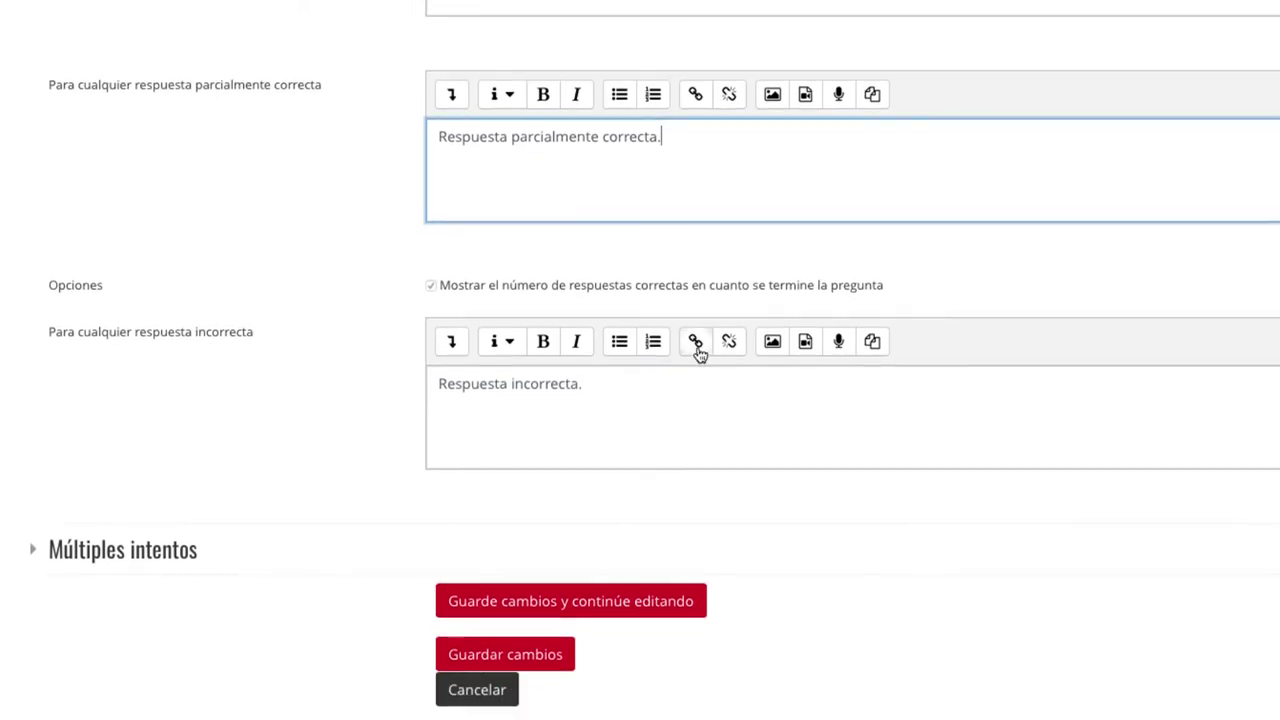
click(629, 395)
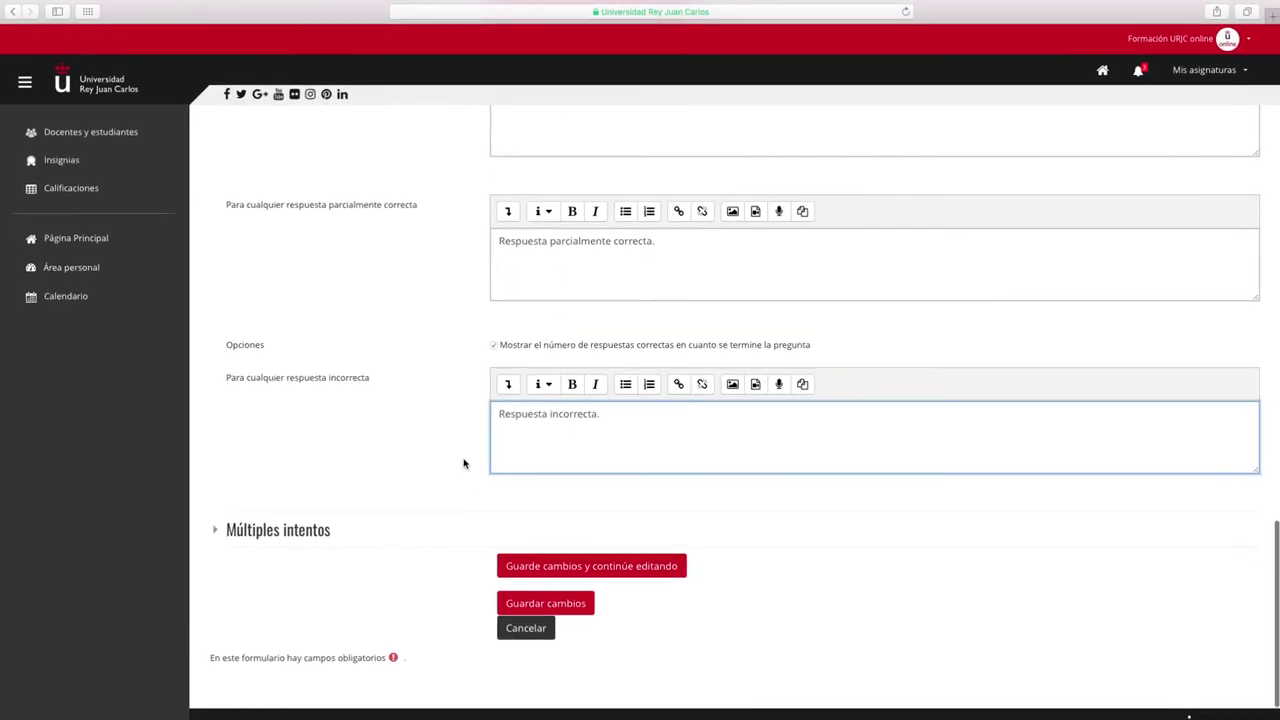
- Expand Múltiples intentos and check the available penalty percentages for each incorrect attempt, keeping the current choice
scroll(463, 463, down, 1)
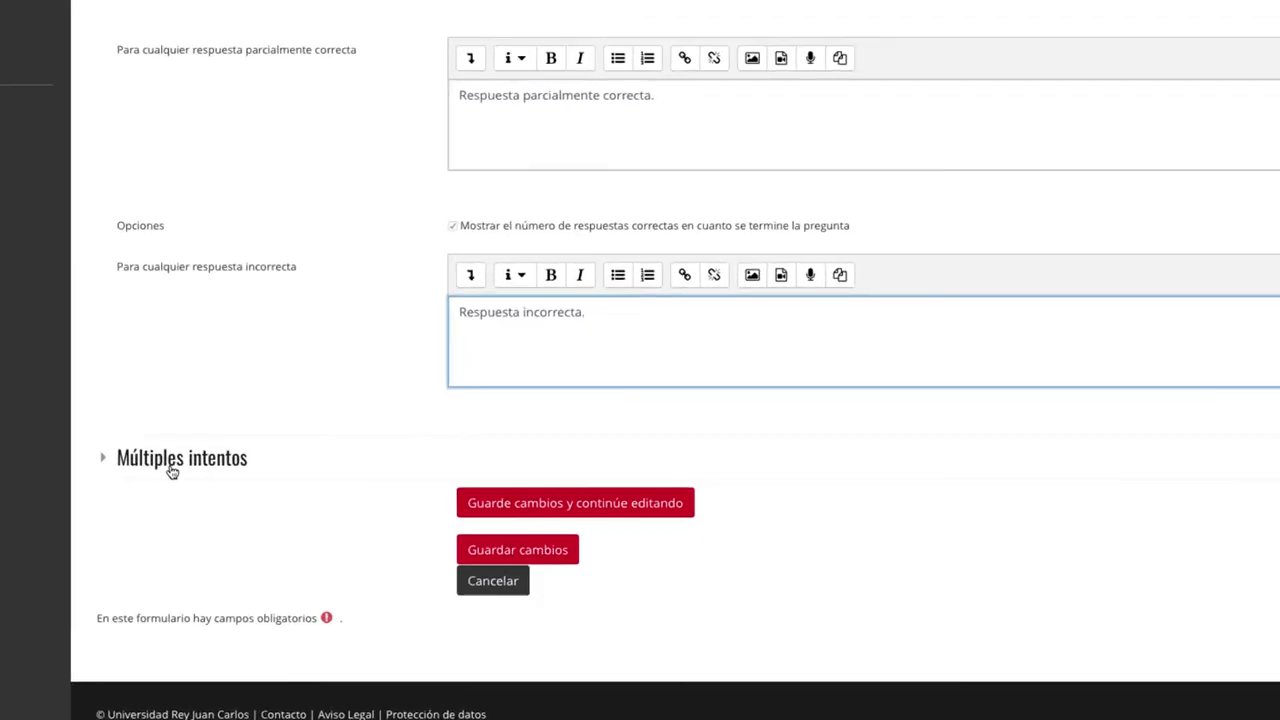
click(268, 514)
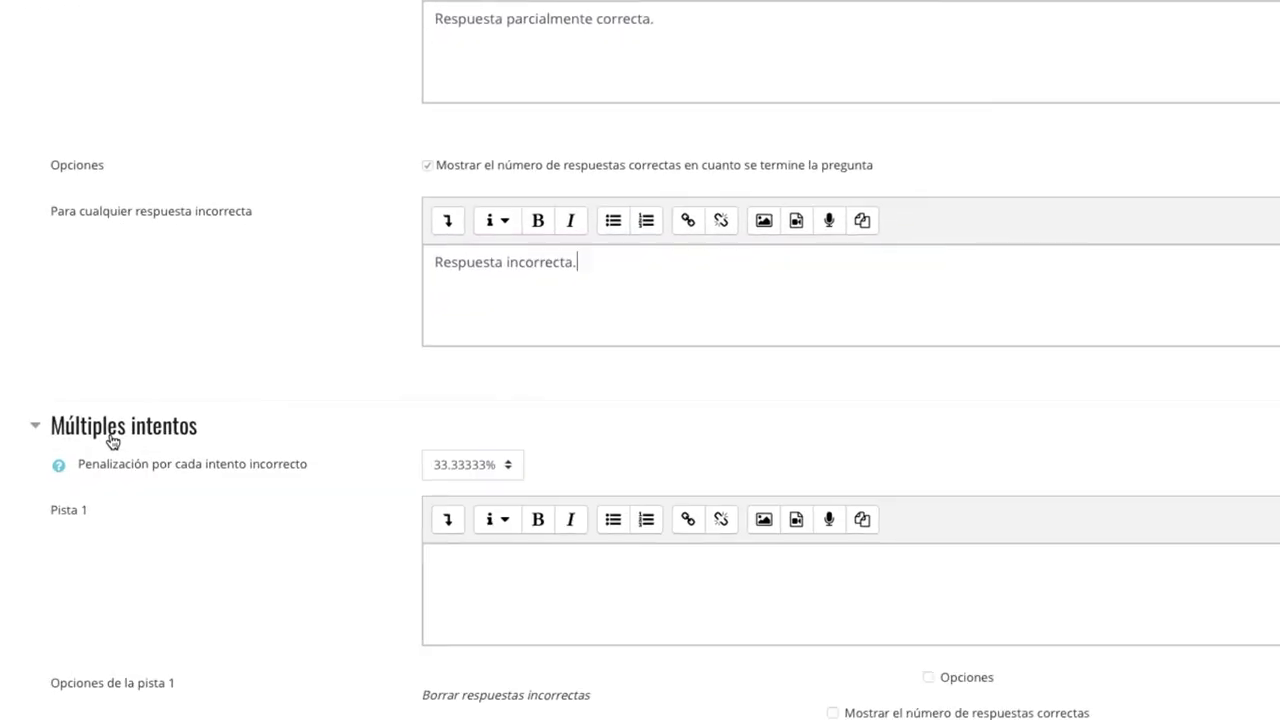
scroll(427, 397, down, 4)
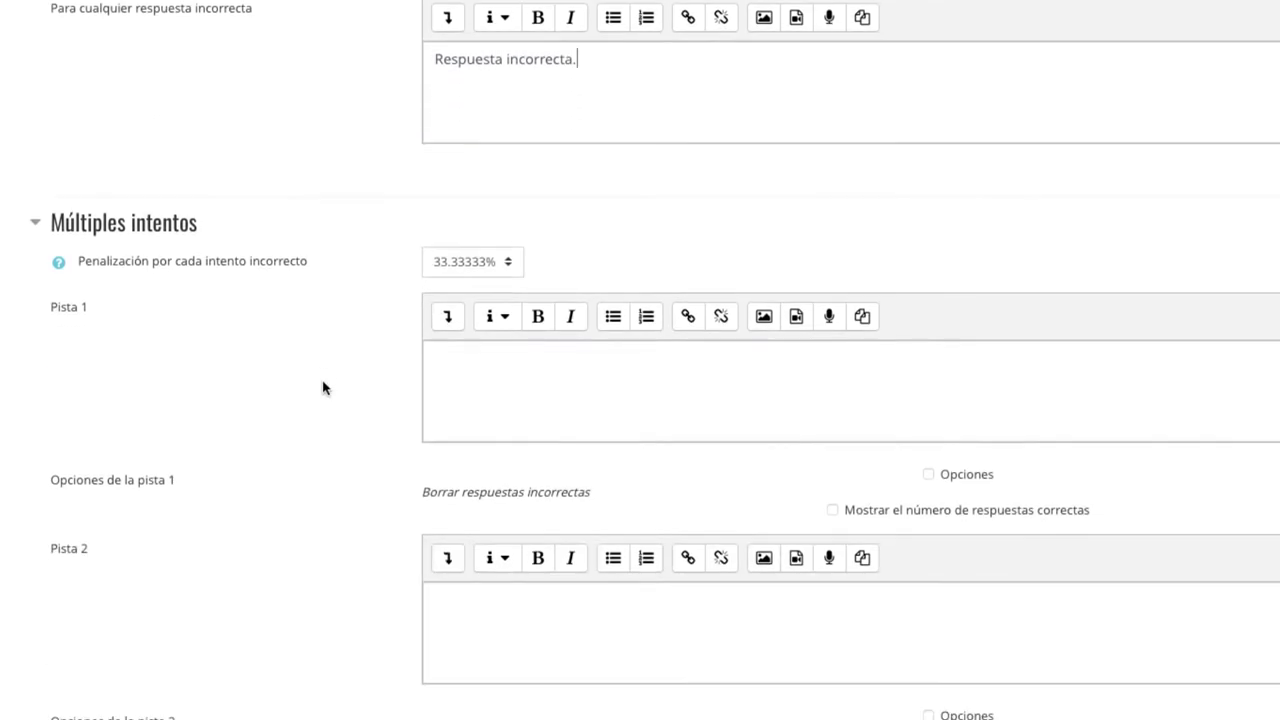
scroll(324, 386, down, 1)
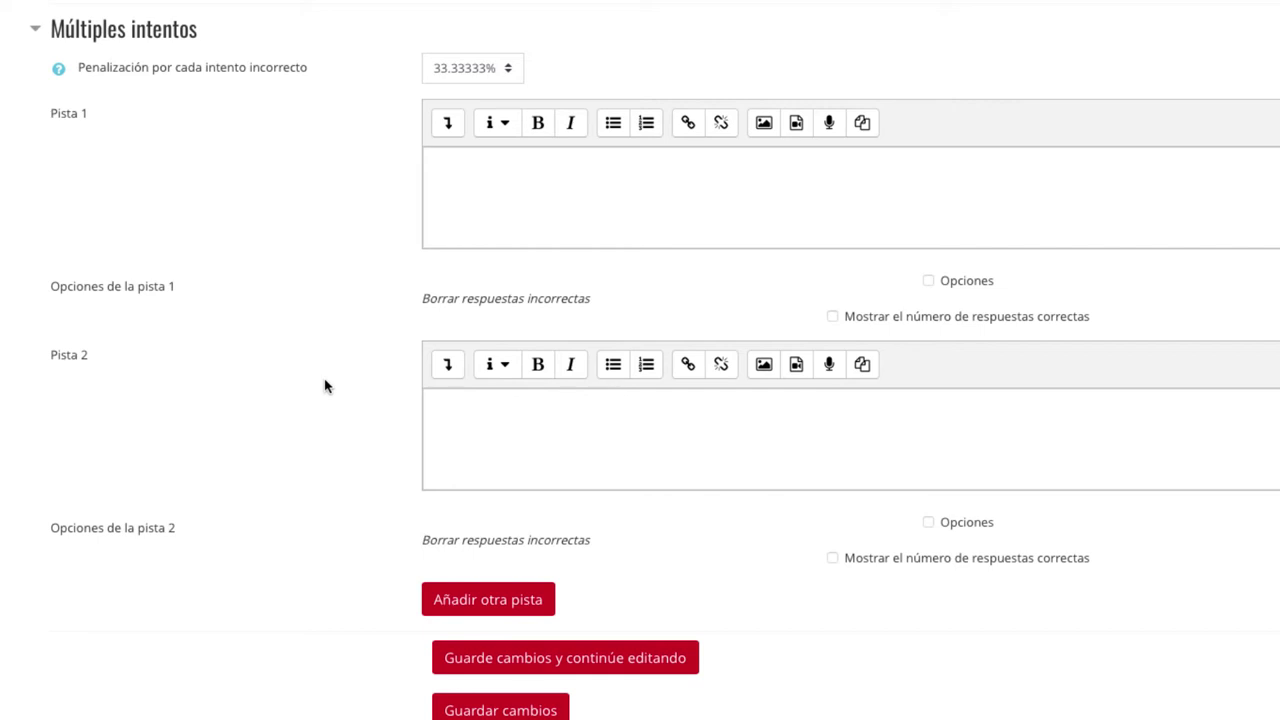
click(503, 69)
click(503, 69)
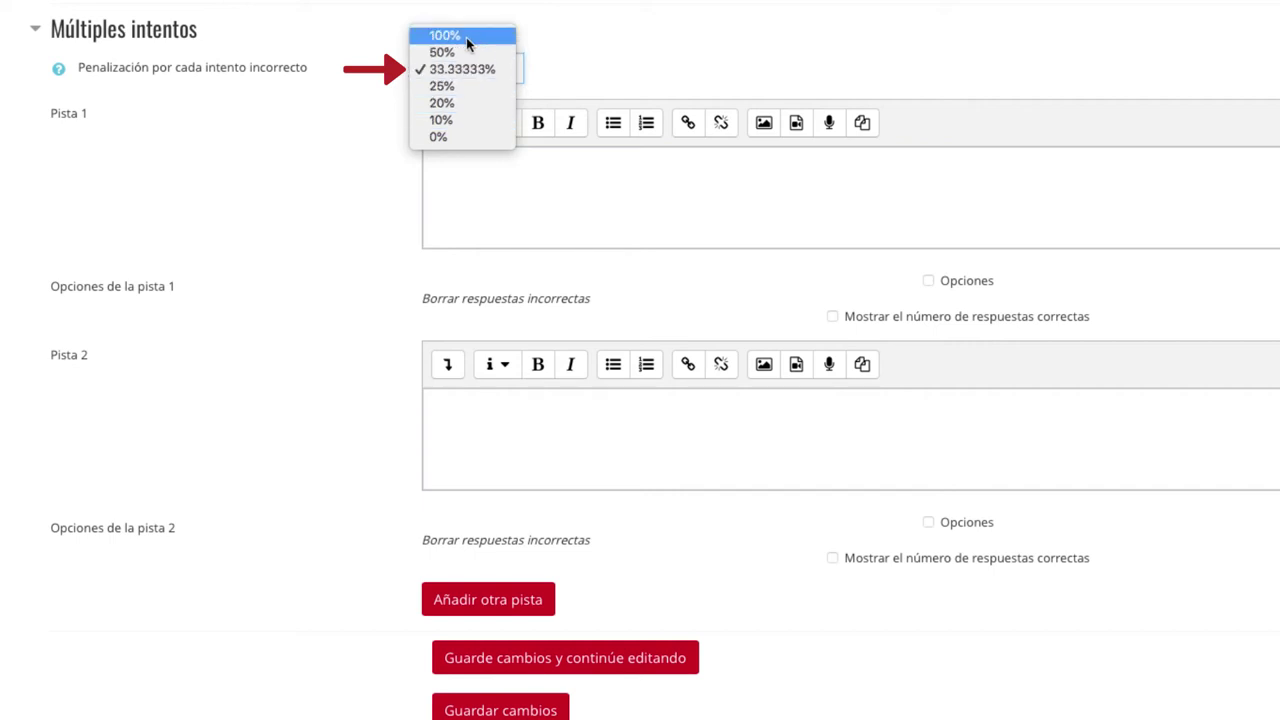
click(593, 81)
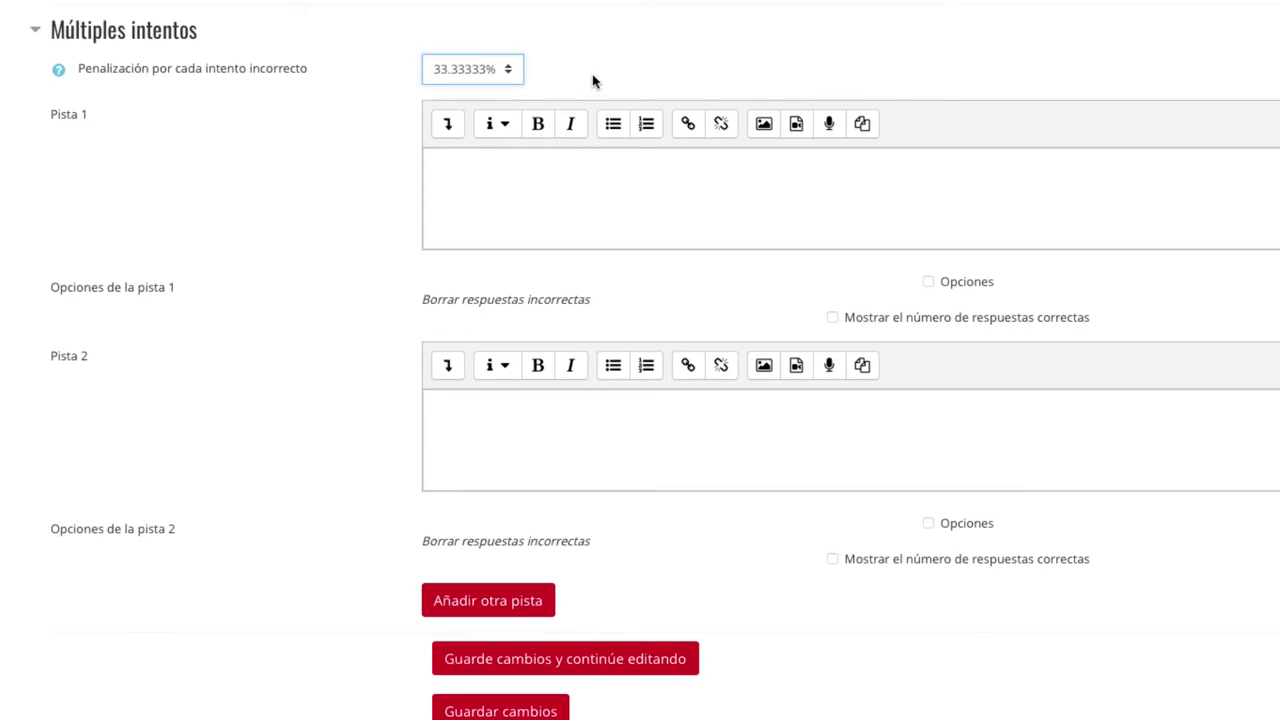
- Inspect the Pista 1 and Pista 2 hint fields, leave them empty, and save the question
click(549, 180)
scroll(333, 195, down, 2)
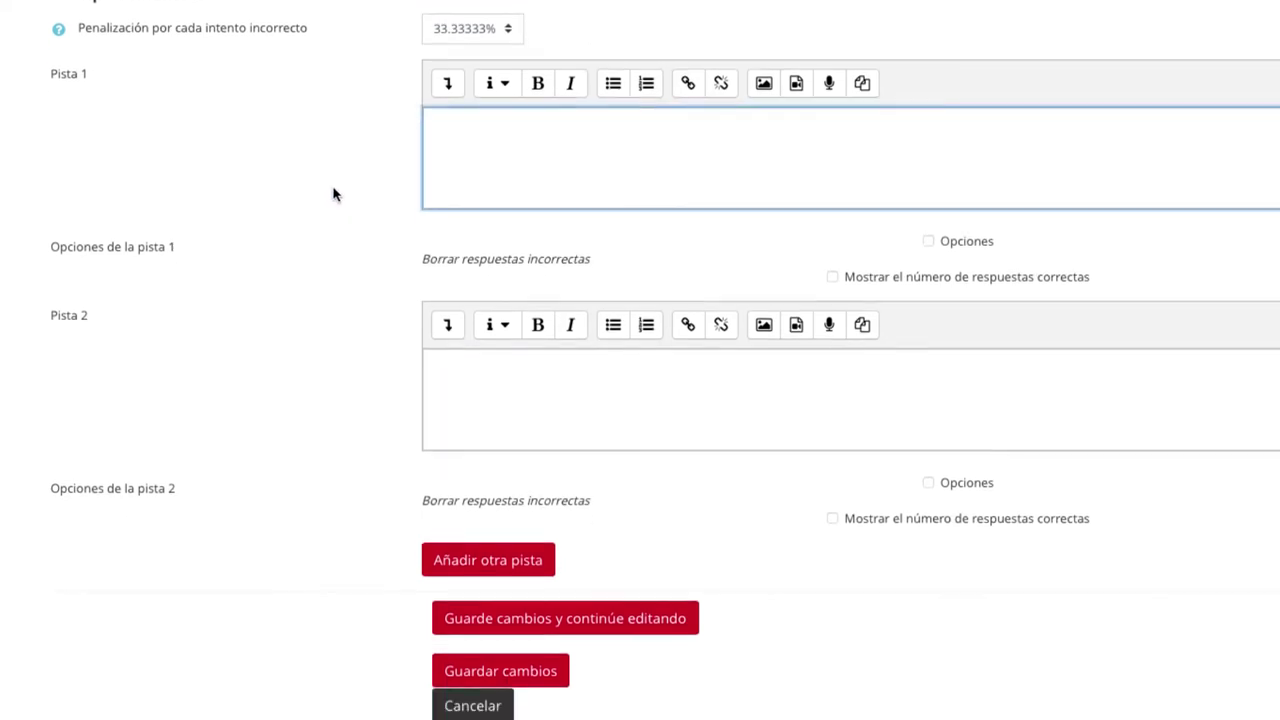
click(444, 327)
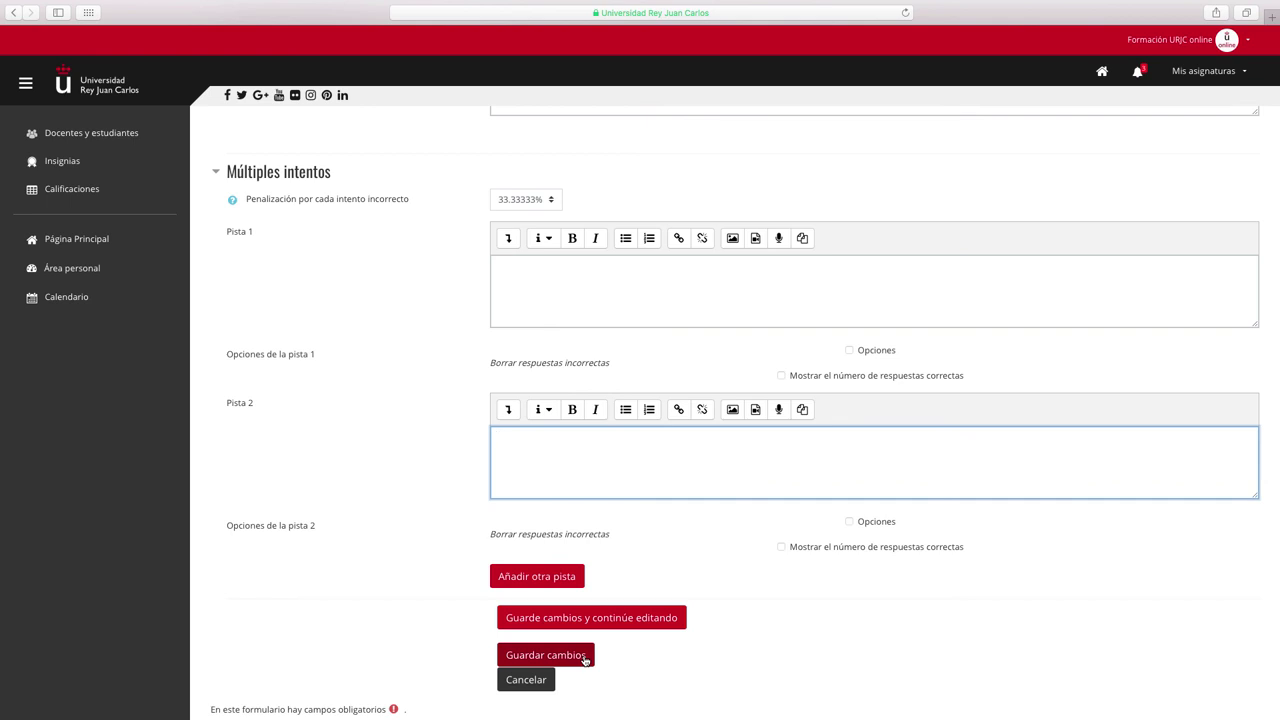
click(585, 660)
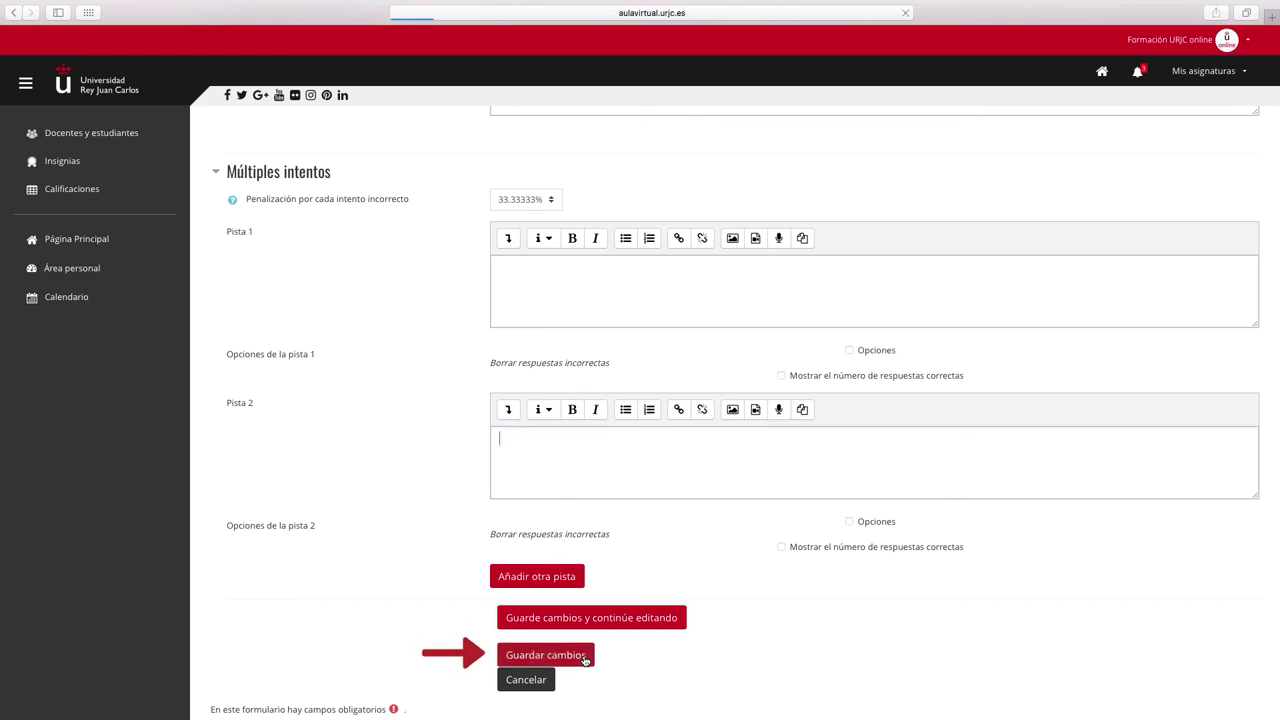